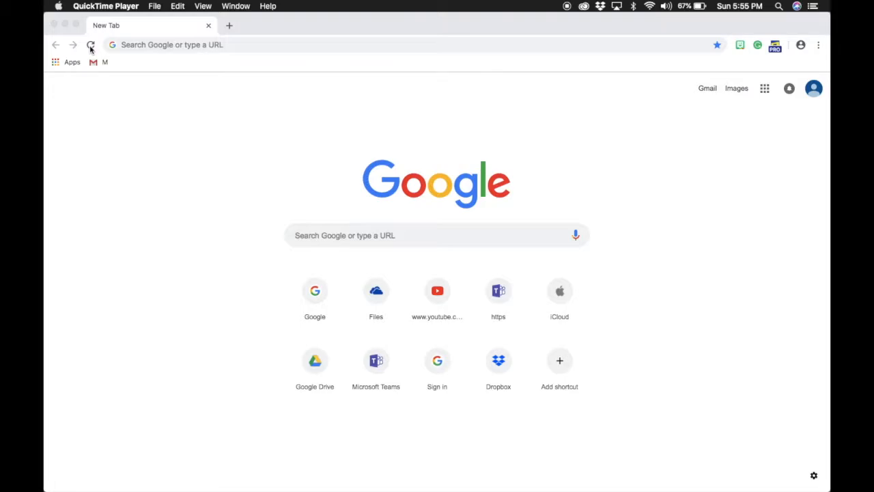
# - Search Google Images for 'kanye west hand up'
pyautogui.click(215, 45)
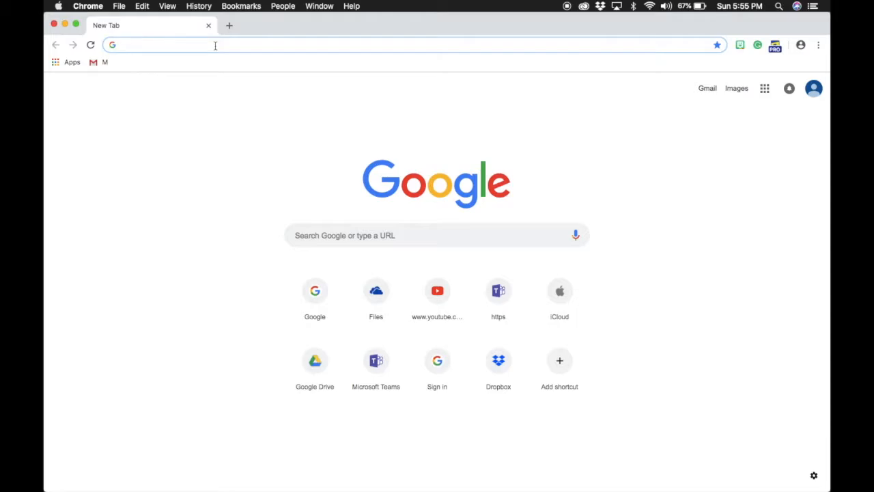
pyautogui.write('kanye w')
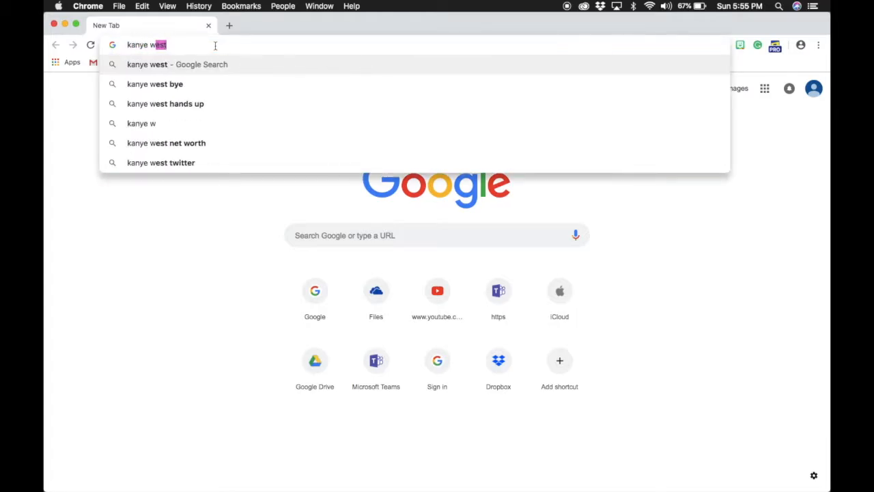
pyautogui.write('est hand up')
pyautogui.press('Return')
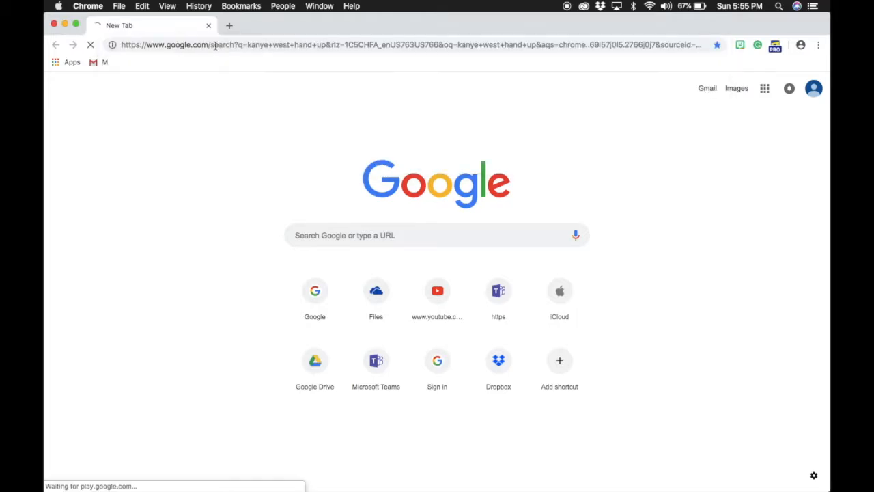
pyautogui.click(178, 131)
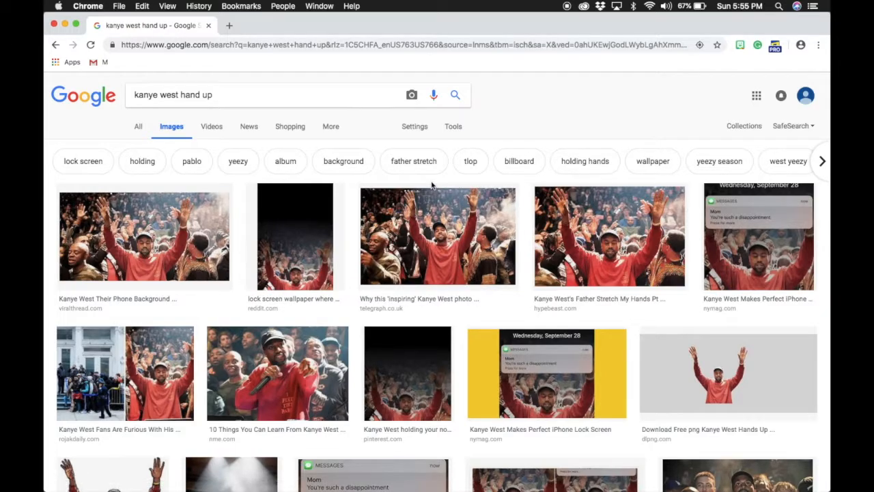
# - Limit the image results to Large size and preview the first crowd photo
pyautogui.click(456, 128)
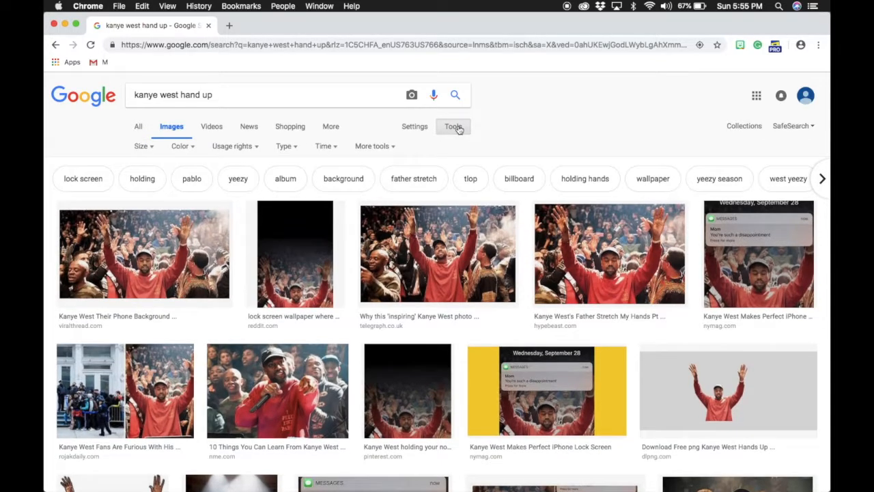
pyautogui.click(153, 149)
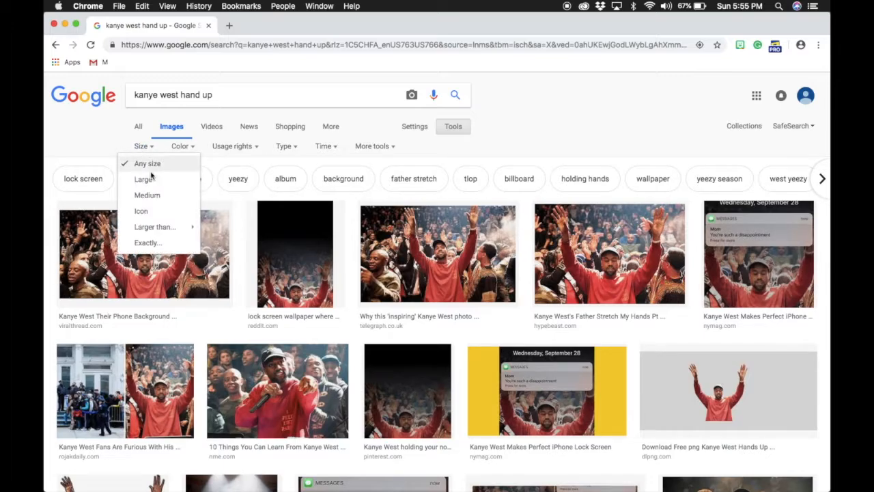
pyautogui.click(148, 182)
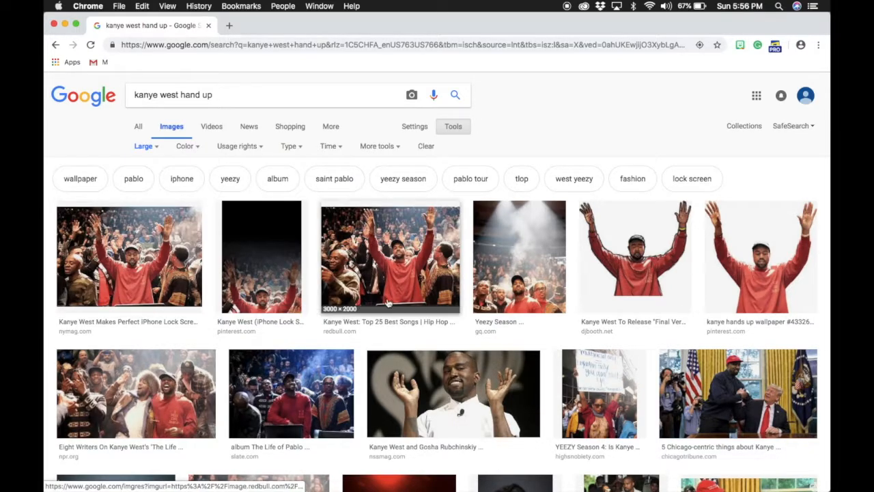
pyautogui.scroll(-3, 387, 303)
pyautogui.scroll(-4, 387, 303)
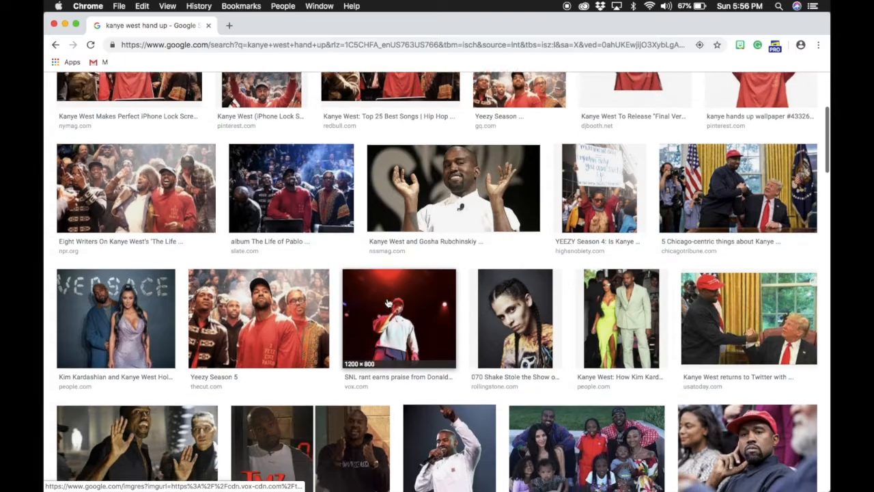
pyautogui.scroll(-4, 387, 303)
pyautogui.scroll(10, 387, 303)
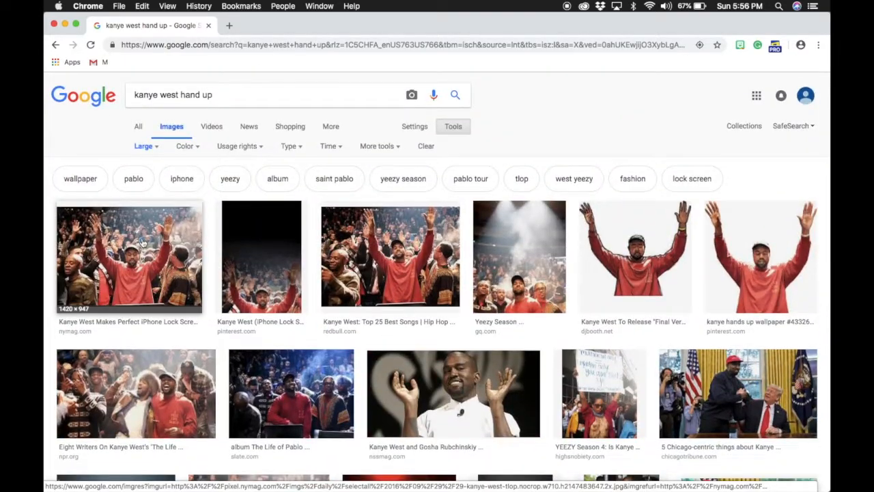
pyautogui.click(143, 245)
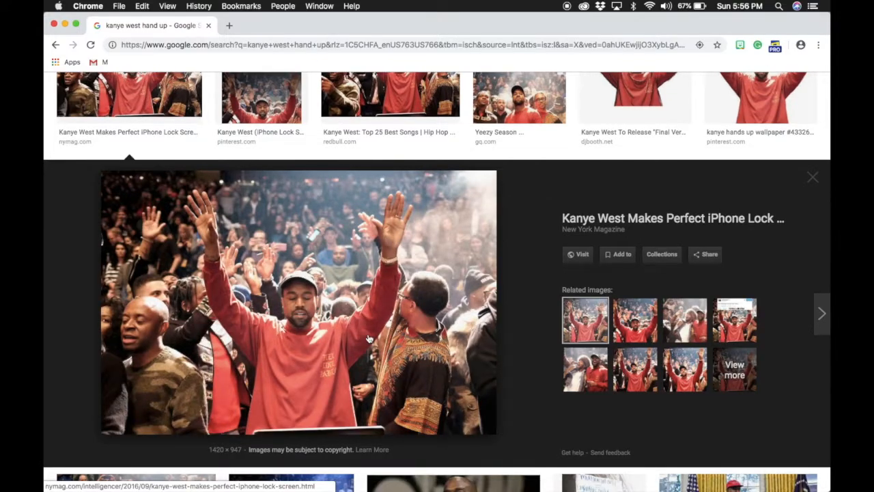
# - Save the previewed photo to the Desktop as 'Kanye West hand up.jpg' and minimize Chrome
pyautogui.rightClick(289, 267)
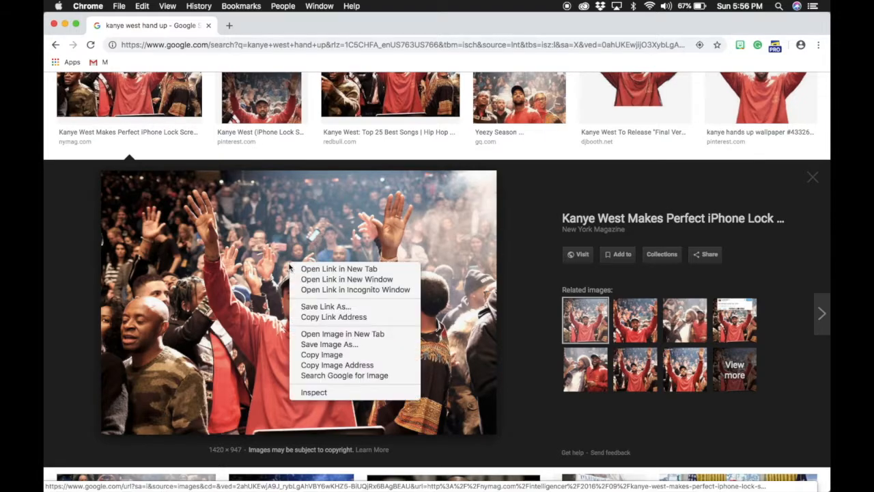
pyautogui.click(353, 346)
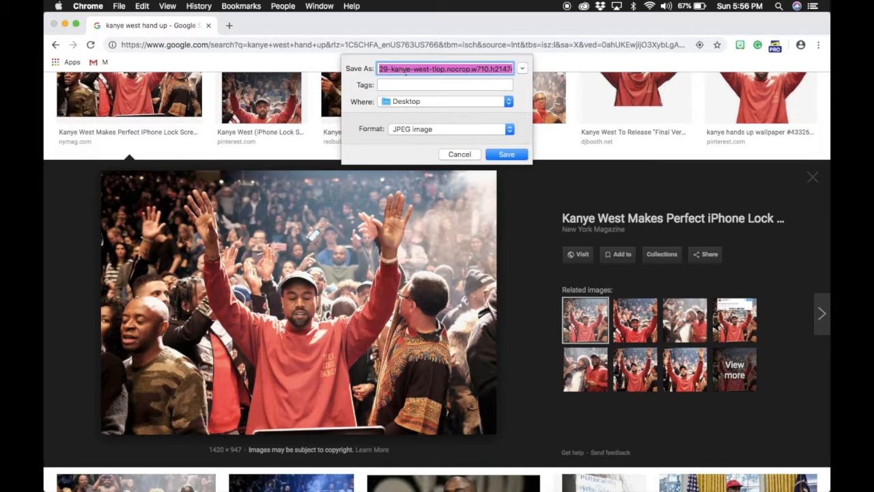
pyautogui.write('Kanye West hand up.jpg')
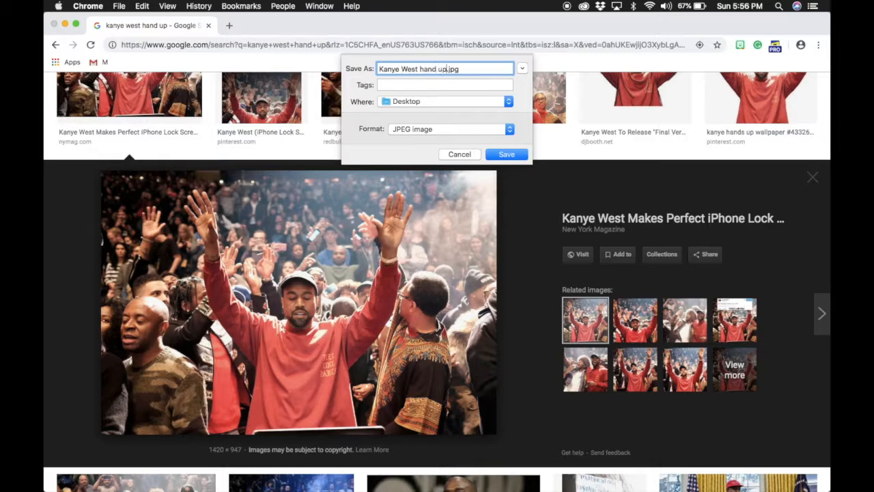
pyautogui.click(444, 104)
pyautogui.click(509, 154)
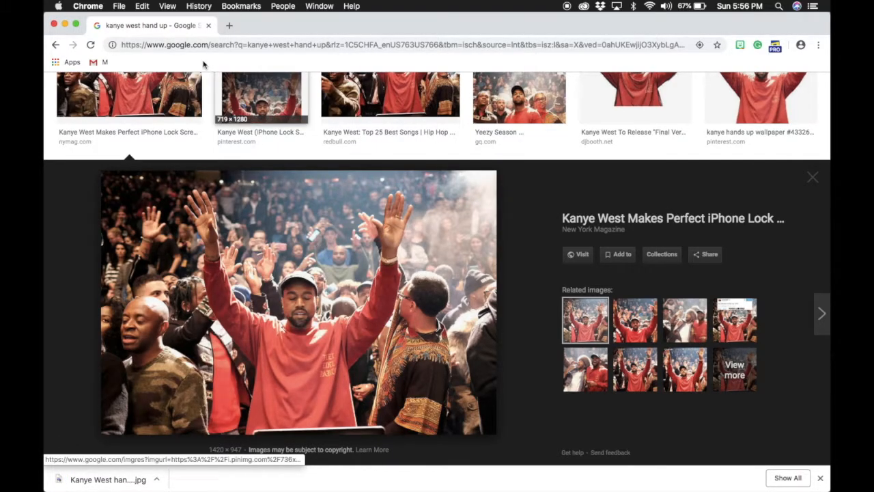
pyautogui.click(65, 25)
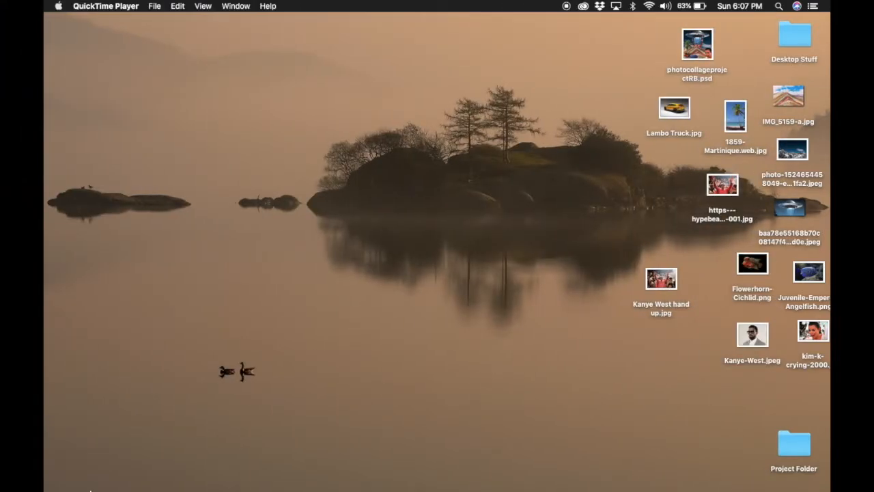
# - Launch Adobe Photoshop CC 2019 from its folder in Finder's Applications
pyautogui.moveTo(107, 482)
pyautogui.moveTo(305, 481)
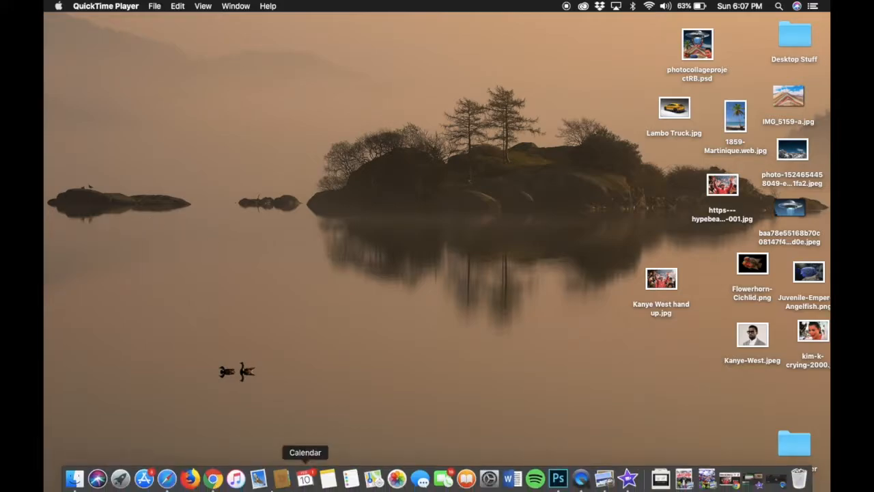
pyautogui.click(75, 477)
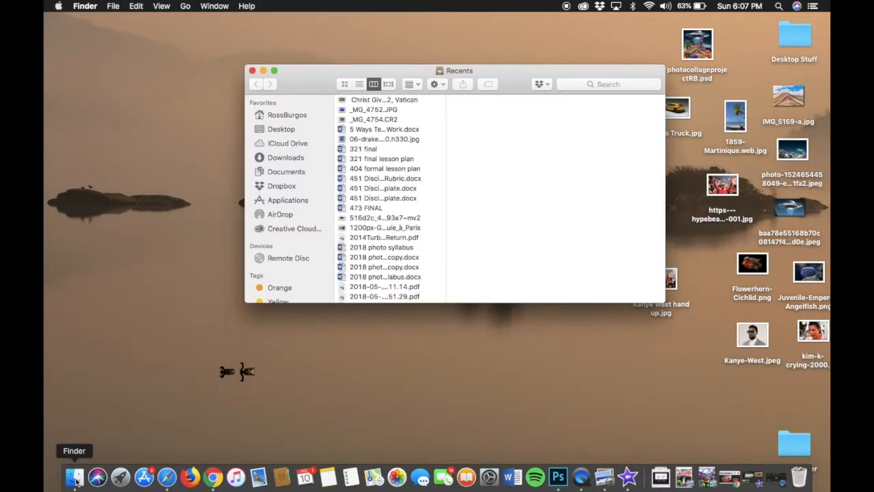
pyautogui.click(288, 199)
pyautogui.scroll(-2, 394, 183)
pyautogui.scroll(-2, 394, 183)
pyautogui.scroll(3, 395, 182)
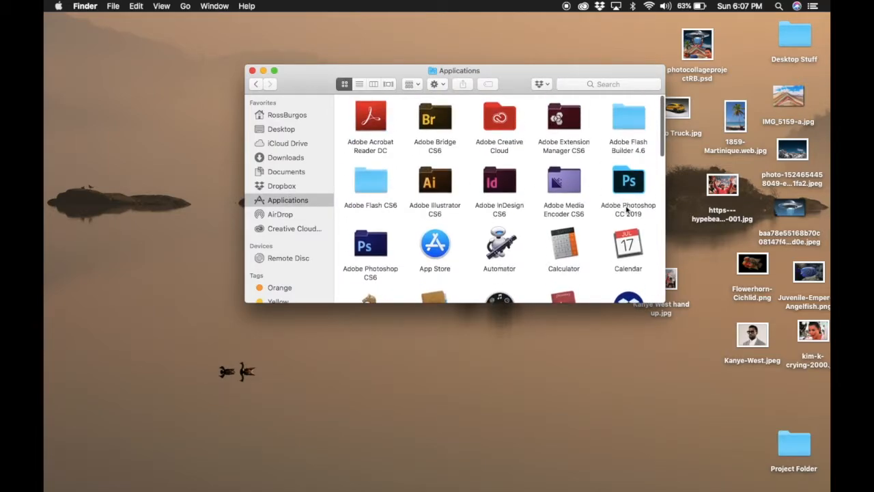
pyautogui.doubleClick(634, 186)
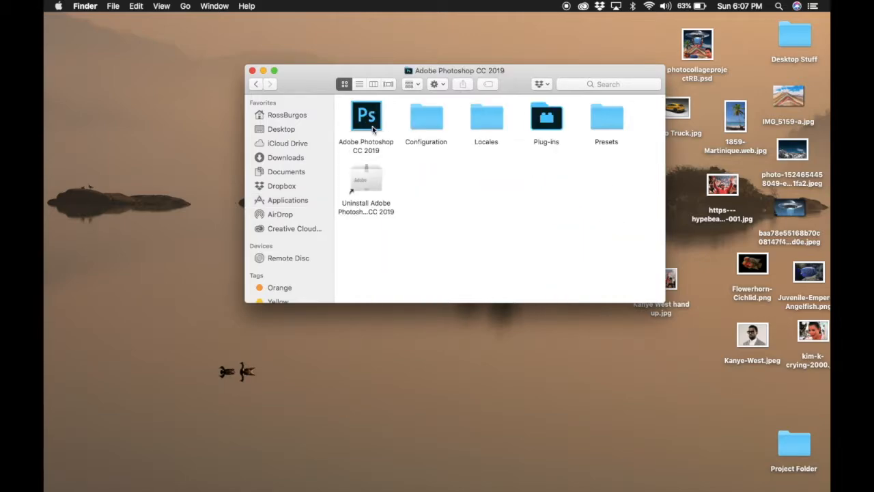
pyautogui.click(372, 127)
pyautogui.doubleClick(372, 127)
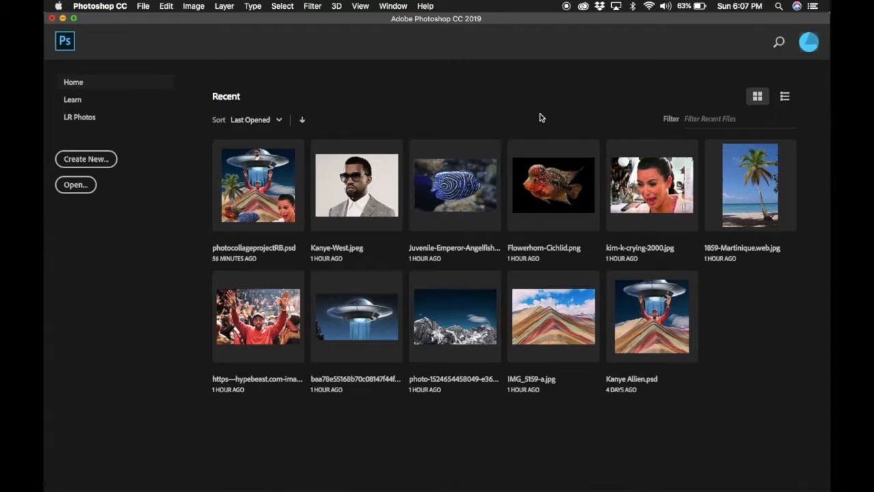
# - Create a new 5 × 5 inch, 300 ppi white RGB document named 'Photoshop Collage RB'
pyautogui.click(144, 6)
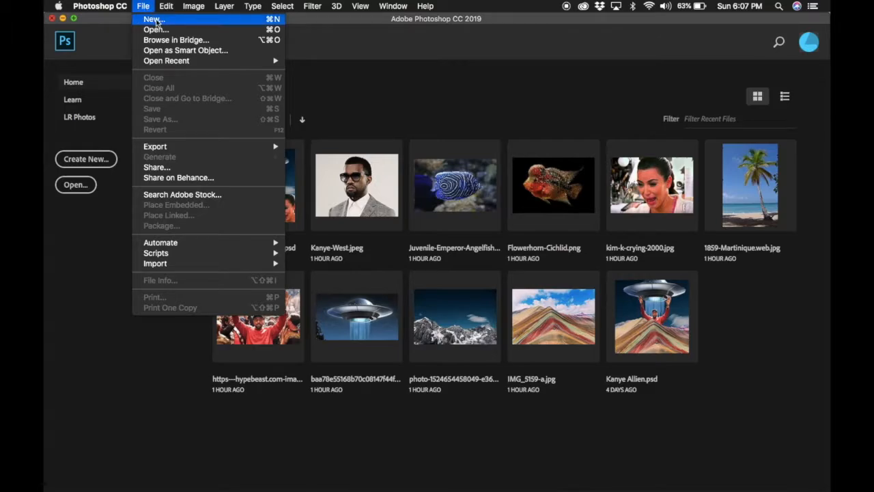
pyautogui.click(156, 20)
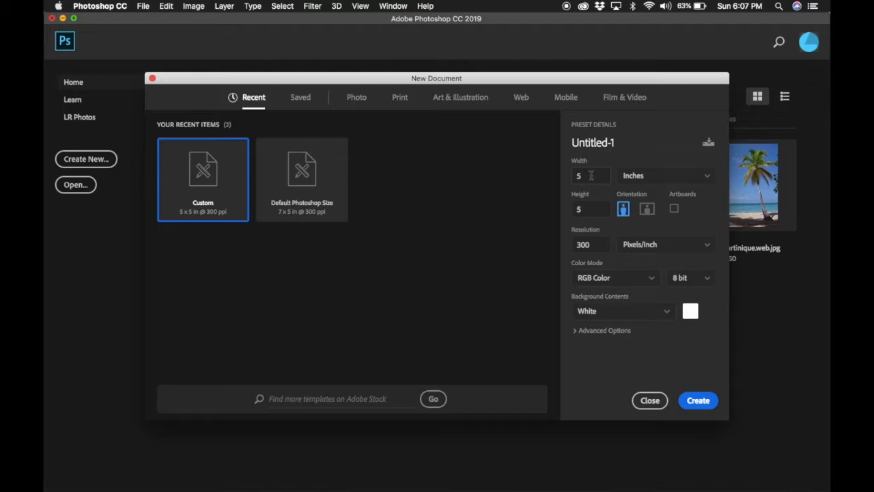
pyautogui.click(598, 146)
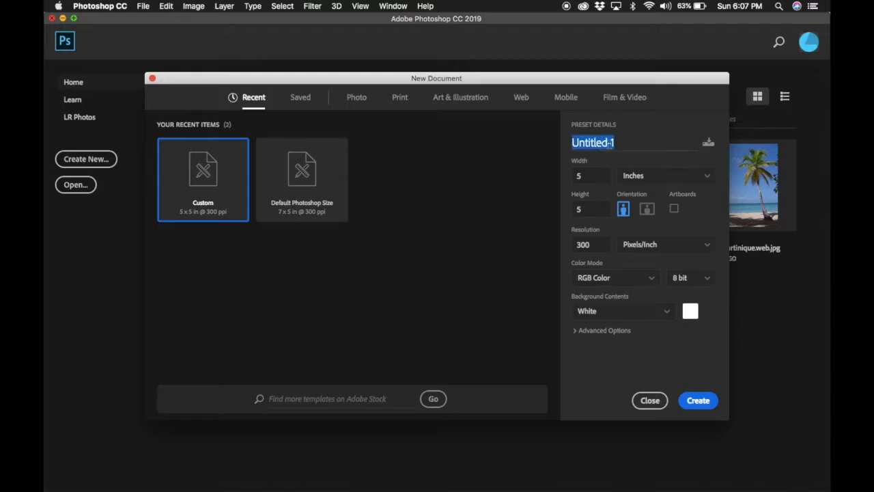
pyautogui.write('Ph')
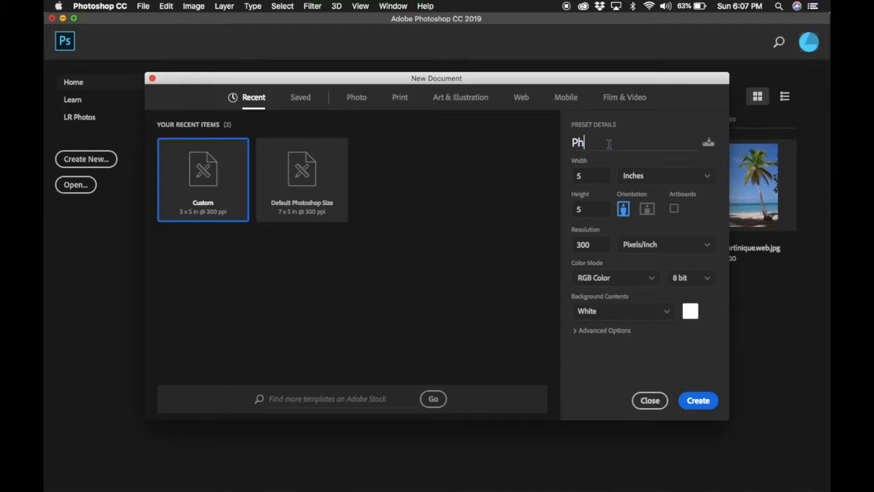
pyautogui.write('otoshop Collage')
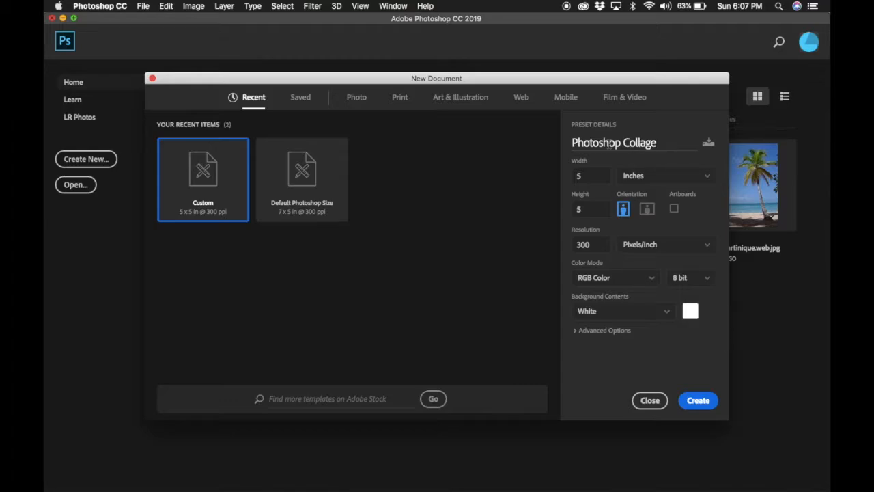
pyautogui.write(' RB')
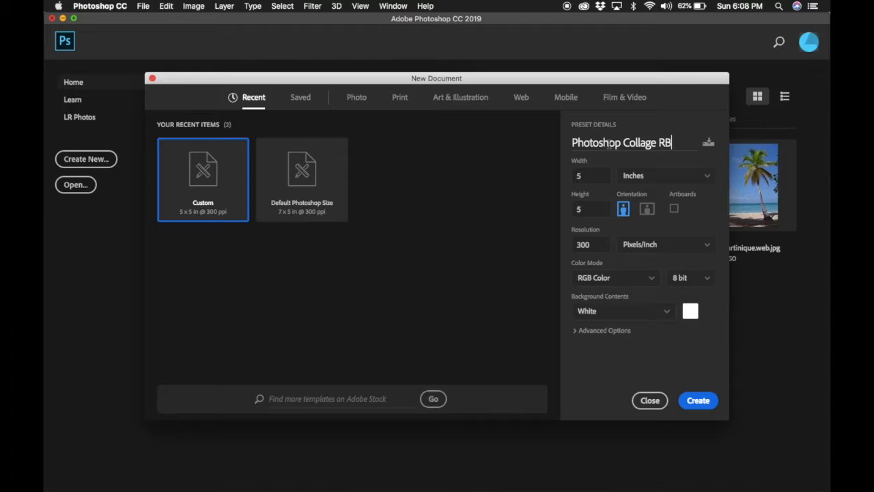
pyautogui.click(594, 175)
pyautogui.click(587, 203)
pyautogui.click(635, 180)
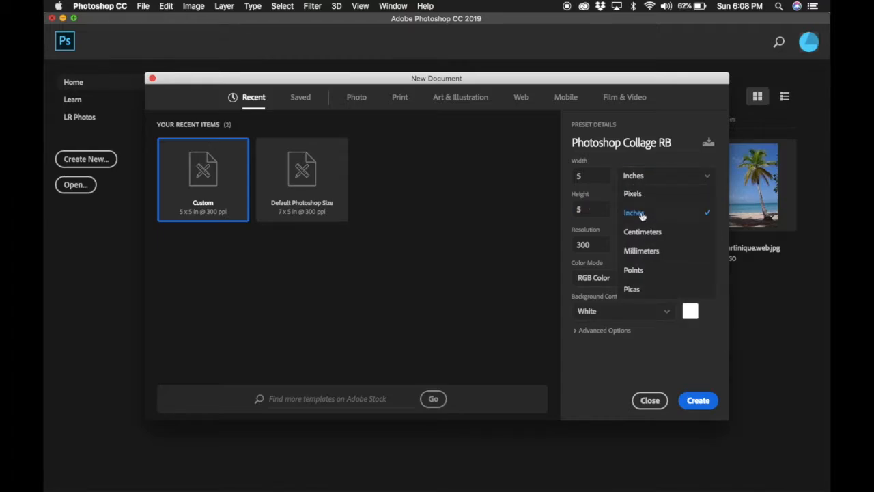
pyautogui.click(634, 213)
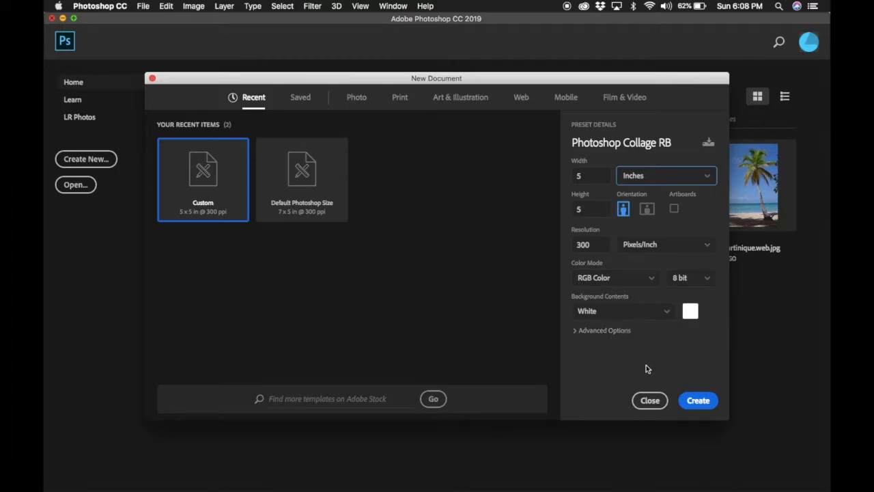
pyautogui.click(690, 406)
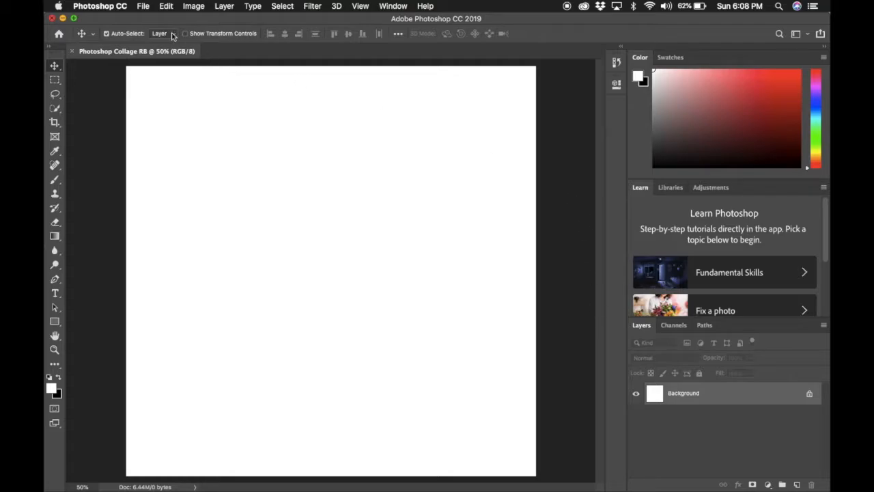
# - Open IMG_5159-a.jpg from the Desktop as a separate tab beside the collage
pyautogui.click(145, 8)
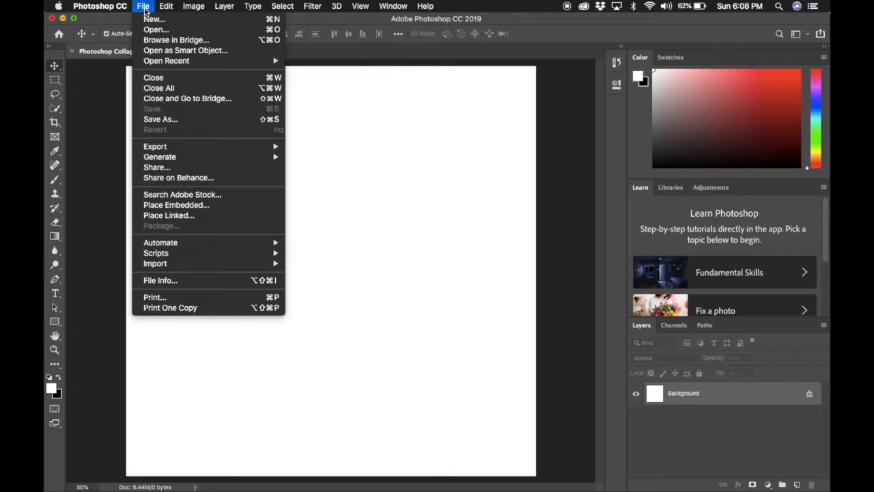
pyautogui.click(156, 30)
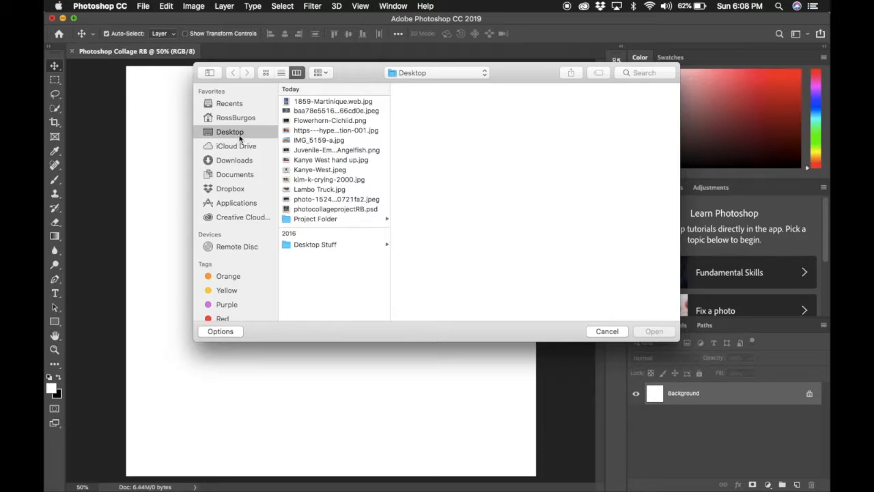
pyautogui.click(319, 170)
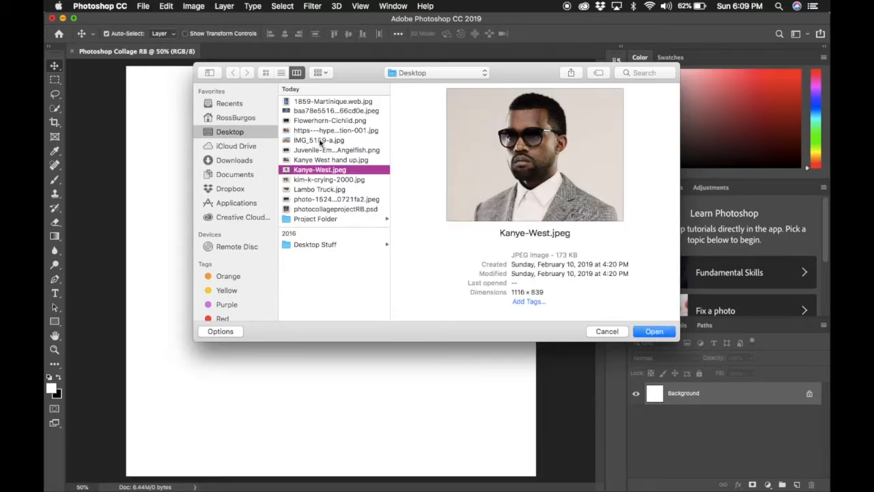
pyautogui.click(321, 140)
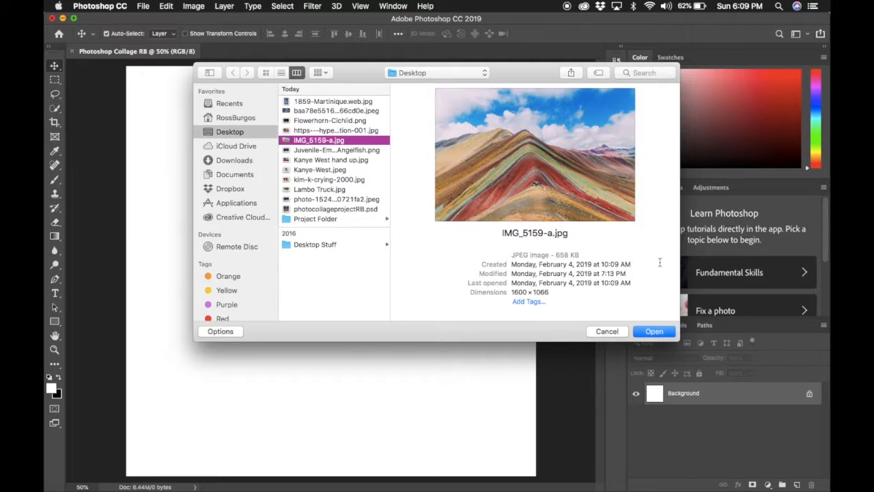
pyautogui.click(650, 332)
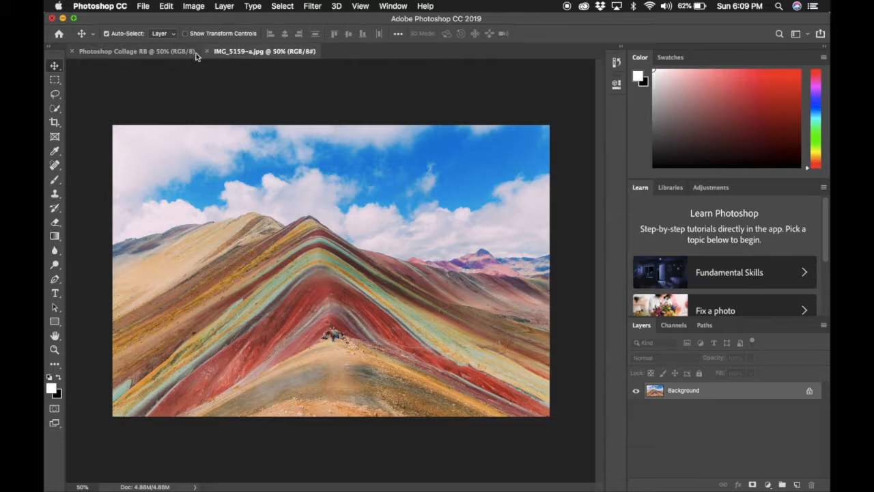
pyautogui.click(136, 51)
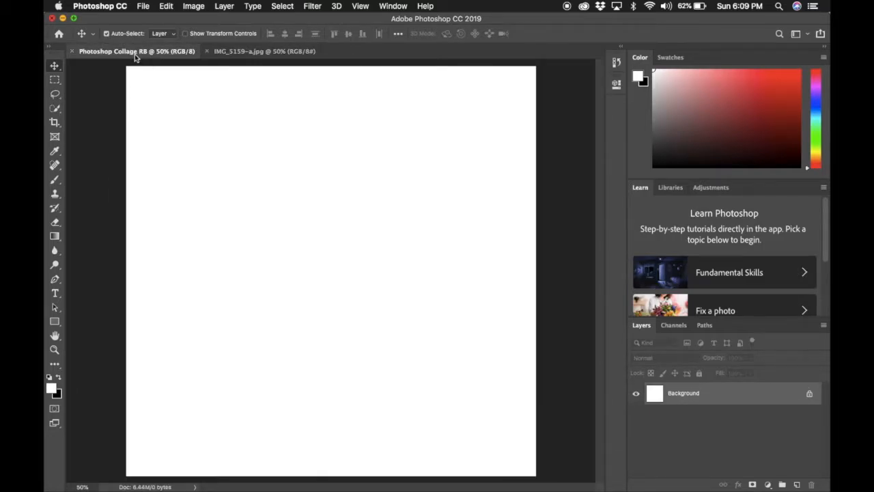
pyautogui.click(234, 52)
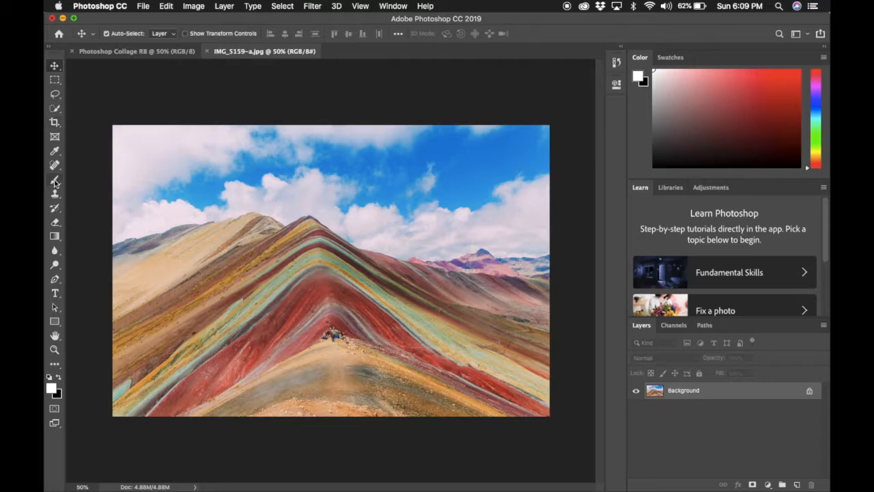
# - Start a Pen path at the photo's left edge and zoom in to 300%
pyautogui.click(55, 279)
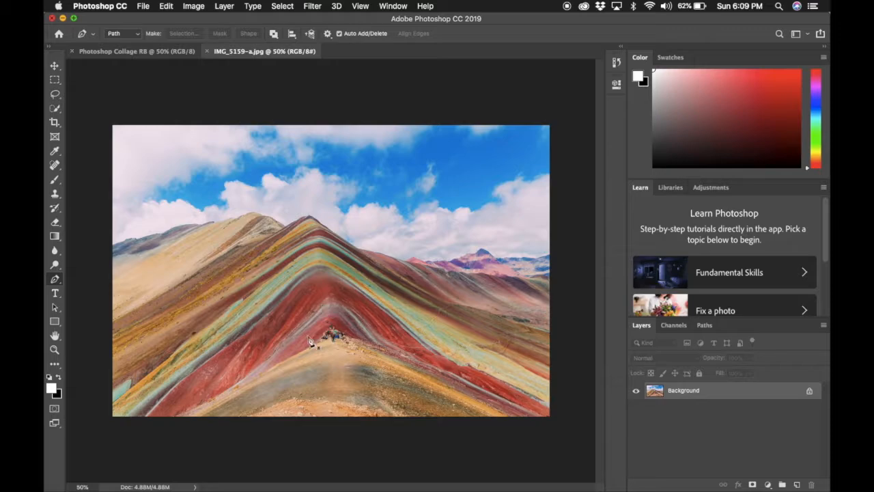
pyautogui.click(114, 247)
pyautogui.press('super+plus')
pyautogui.press('super+plus')
pyautogui.press('super+plus')
pyautogui.press('super+plus')
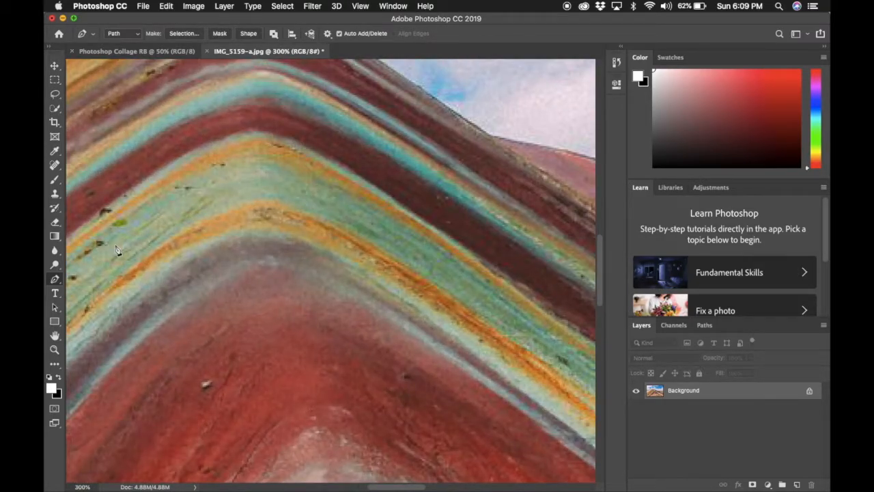
pyautogui.hscroll(-10, 114, 239)
pyautogui.scroll(5, 114, 239)
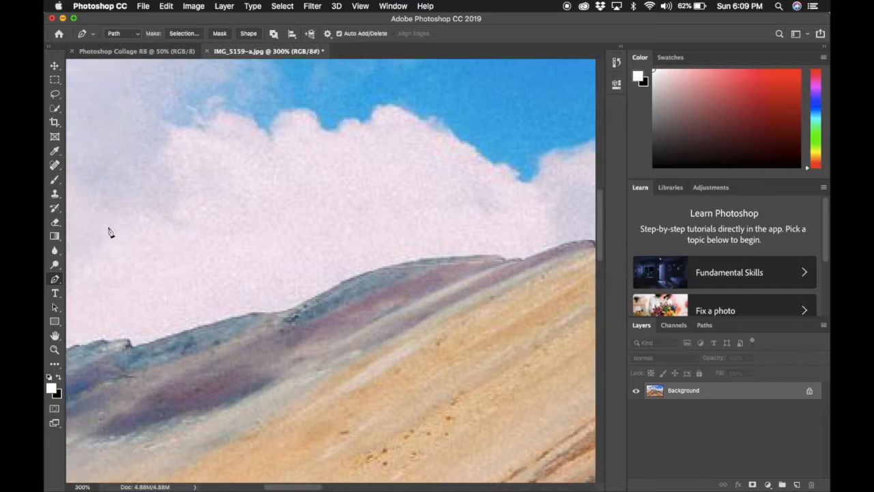
pyautogui.hscroll(-10, 109, 233)
pyautogui.scroll(-3, 110, 233)
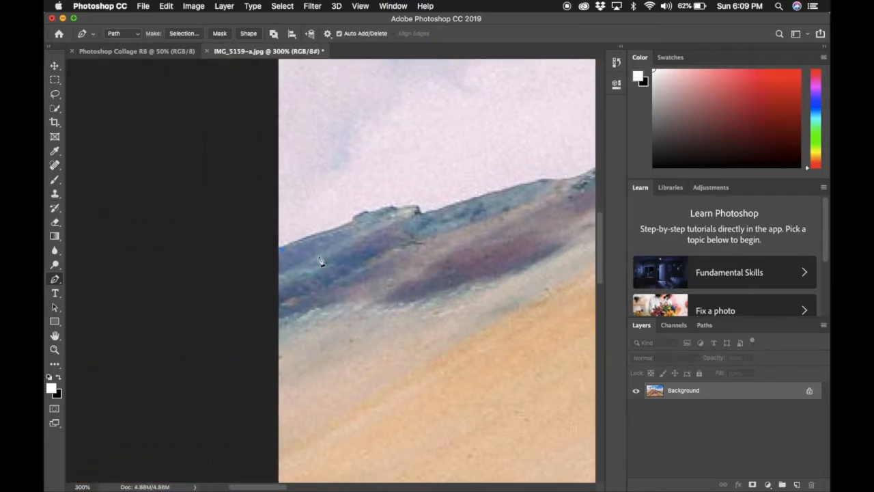
pyautogui.hscroll(5, 320, 261)
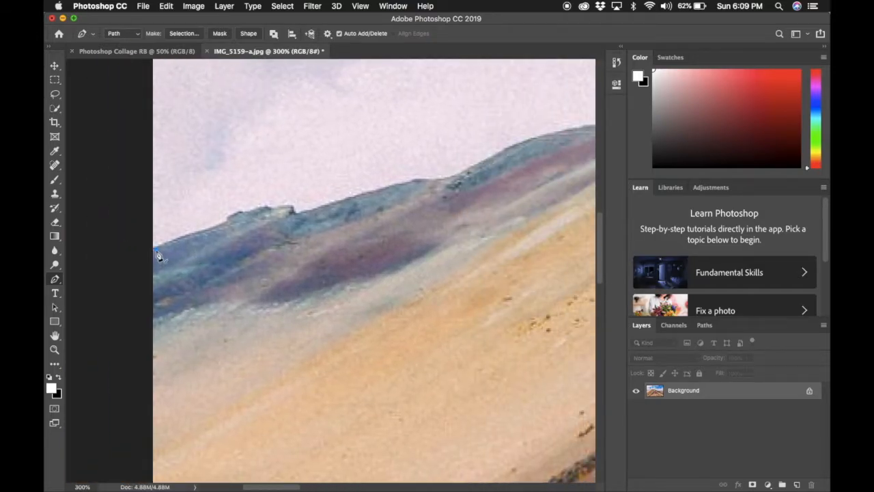
# - Place anchors along the left ridge top where it meets the sky
pyautogui.click(221, 223)
pyautogui.click(234, 214)
pyautogui.click(254, 209)
pyautogui.click(274, 205)
pyautogui.click(290, 206)
pyautogui.click(292, 212)
pyautogui.click(304, 215)
pyautogui.click(360, 196)
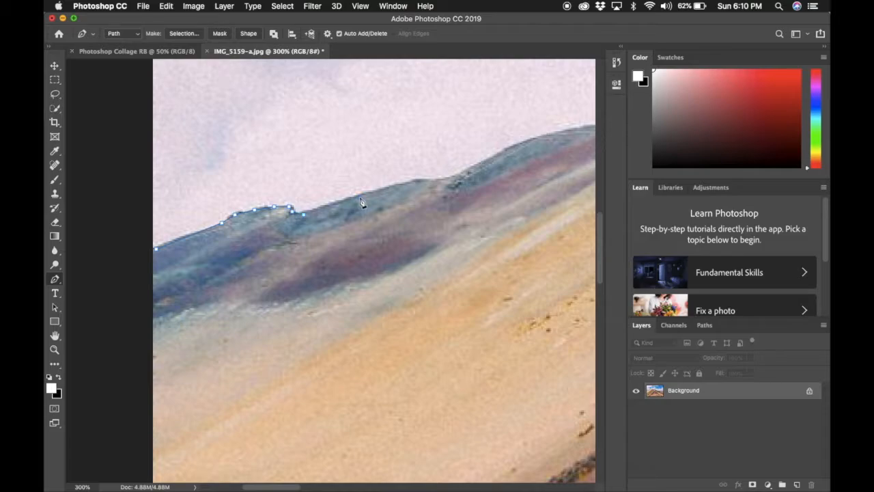
pyautogui.click(395, 187)
pyautogui.click(418, 178)
pyautogui.click(434, 179)
pyautogui.click(452, 177)
pyautogui.click(470, 166)
pyautogui.click(491, 159)
pyautogui.hscroll(10, 513, 154)
pyautogui.scroll(2, 513, 154)
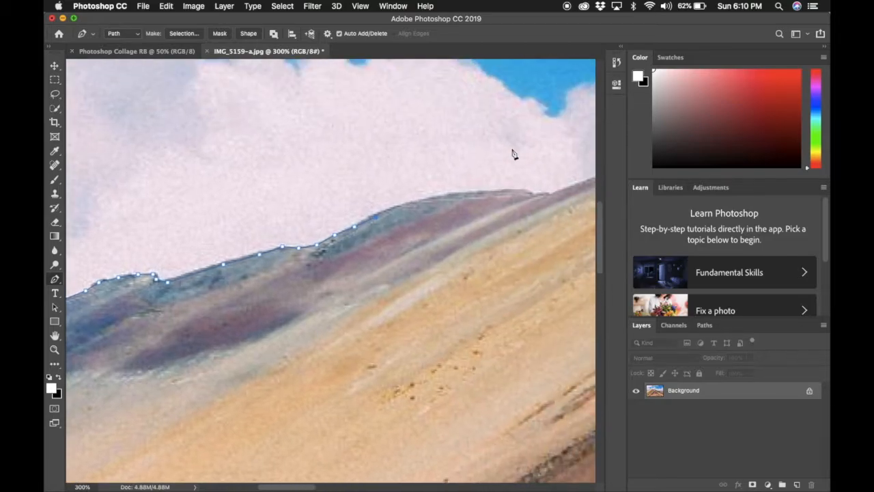
pyautogui.click(328, 192)
pyautogui.click(366, 183)
pyautogui.click(513, 178)
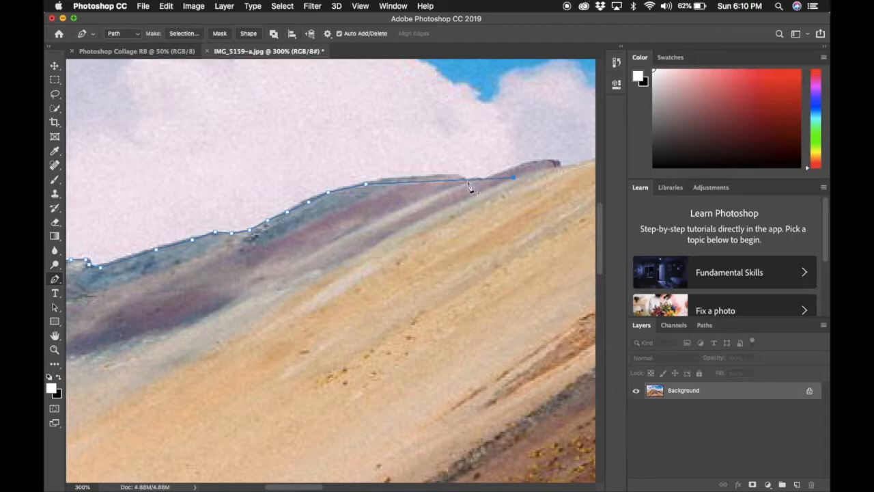
# - Undo the misplaced anchor and continue the path up the slope to the summit
pyautogui.press('super+z')
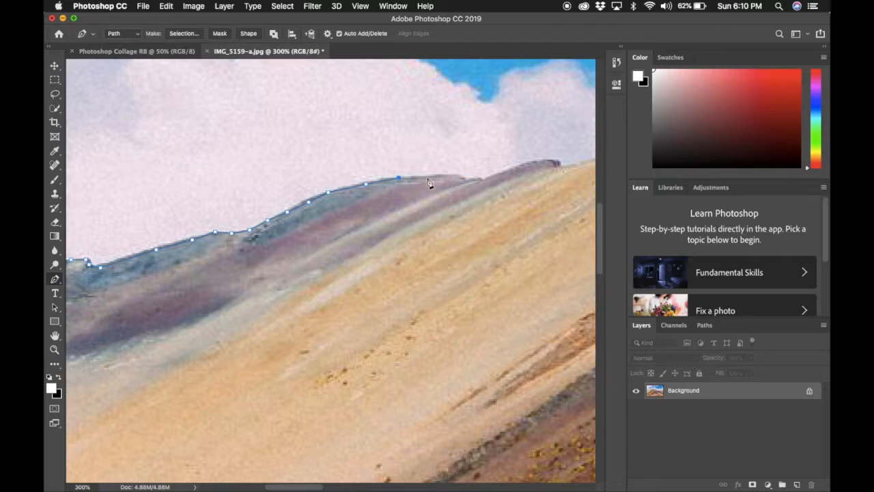
pyautogui.click(450, 178)
pyautogui.click(486, 178)
pyautogui.click(520, 166)
pyautogui.click(550, 164)
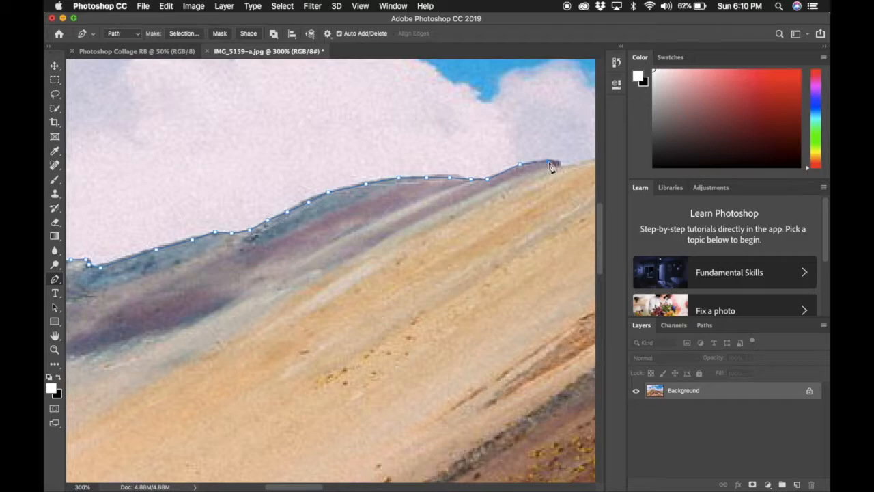
pyautogui.moveTo(558, 172); pyautogui.dragTo(278, 164)
pyautogui.click(301, 173)
pyautogui.click(336, 165)
pyautogui.click(365, 157)
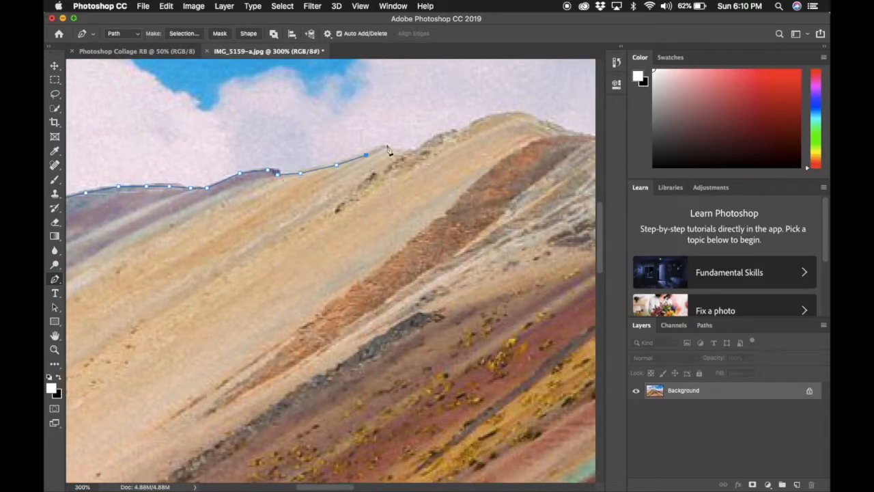
pyautogui.click(413, 148)
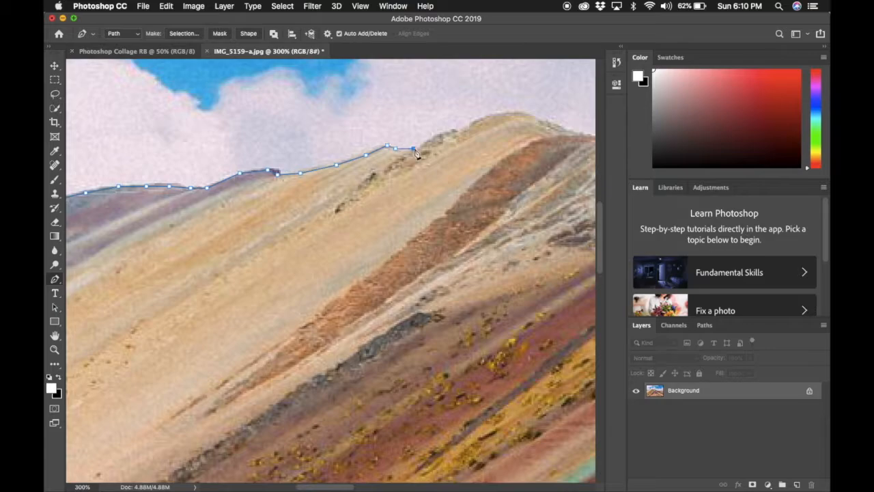
pyautogui.click(447, 132)
pyautogui.click(493, 117)
pyautogui.click(550, 130)
# - Trace the path over the summit, across the striped peak and down the right slope
pyautogui.hscroll(5, 552, 133)
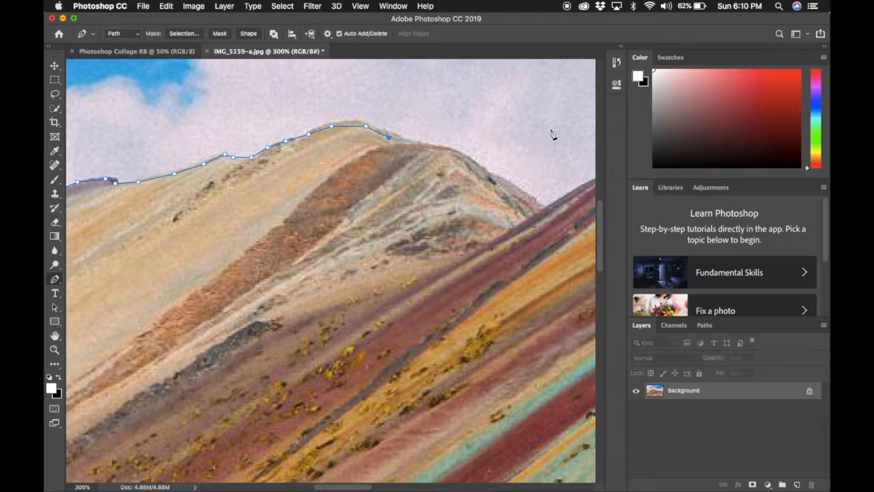
pyautogui.click(406, 142)
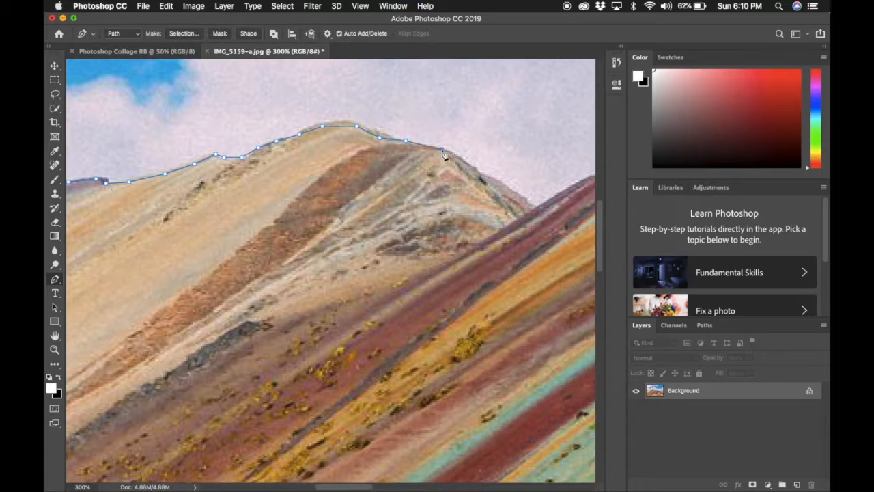
pyautogui.click(459, 158)
pyautogui.click(483, 173)
pyautogui.click(516, 189)
pyautogui.hscroll(5, 533, 205)
pyautogui.click(349, 188)
pyautogui.click(386, 174)
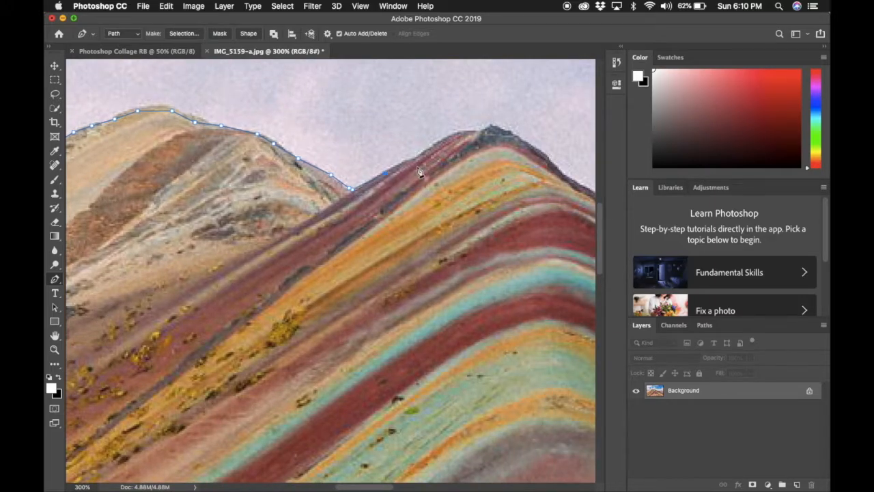
pyautogui.click(422, 160)
pyautogui.click(448, 135)
pyautogui.click(480, 130)
pyautogui.click(492, 126)
pyautogui.click(524, 146)
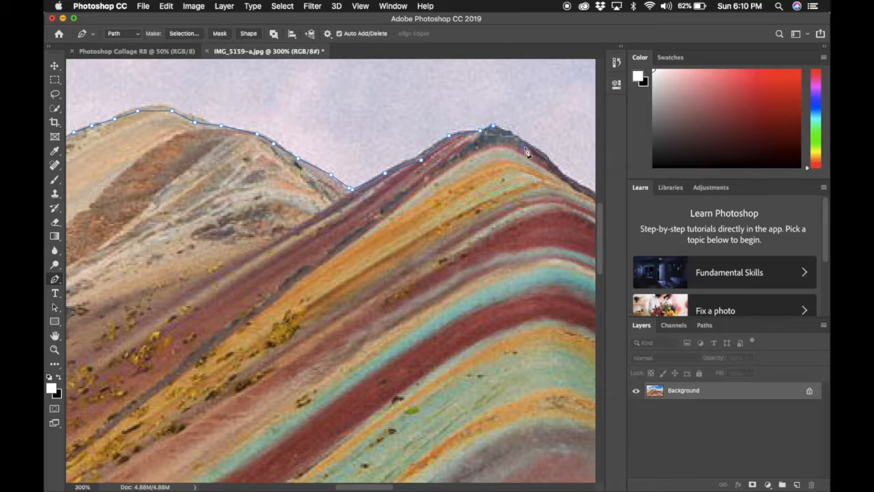
pyautogui.click(568, 178)
pyautogui.hscroll(8, 581, 190)
pyautogui.scroll(-2, 581, 189)
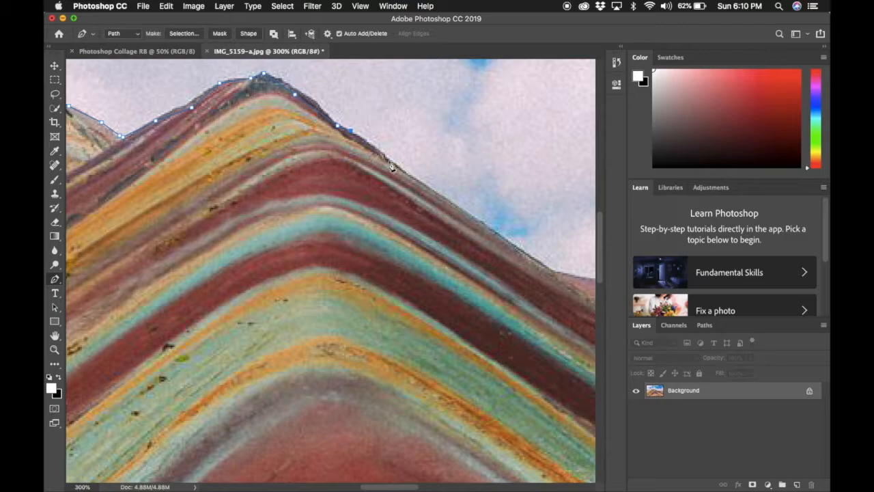
pyautogui.click(389, 159)
pyautogui.click(478, 220)
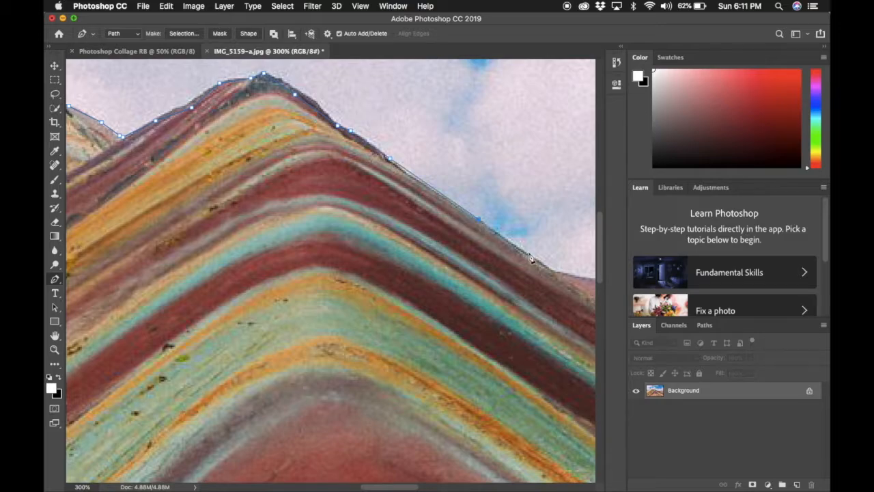
pyautogui.click(550, 275)
# - Trace the path over the small pink peak and along the far hills toward the purple peak
pyautogui.hscroll(10, 552, 275)
pyautogui.scroll(-2, 551, 274)
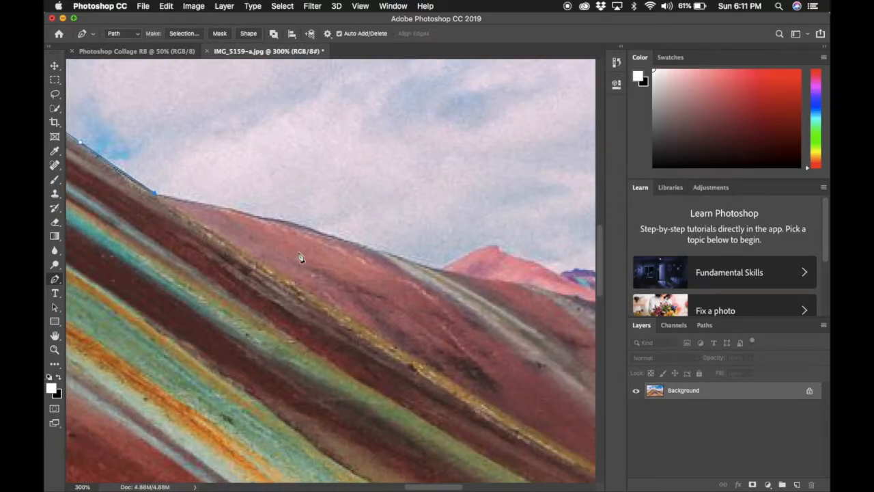
pyautogui.click(232, 212)
pyautogui.click(444, 270)
pyautogui.click(493, 247)
pyautogui.click(518, 255)
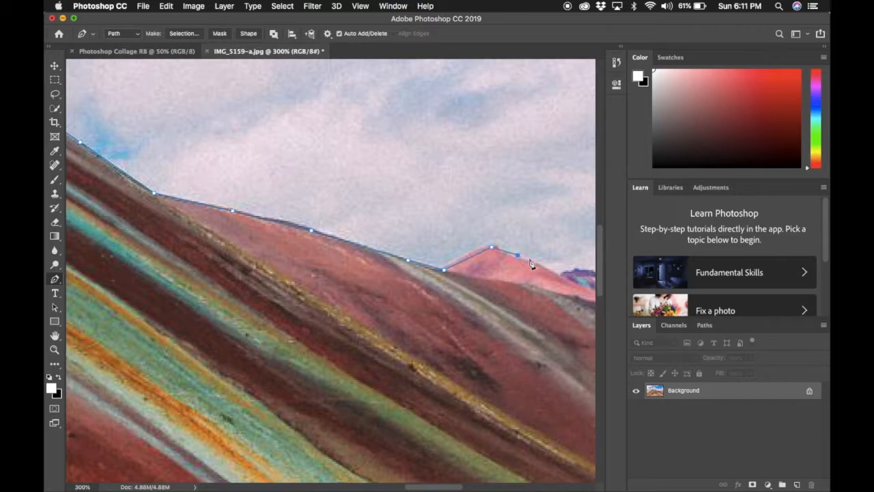
pyautogui.hscroll(8, 587, 277)
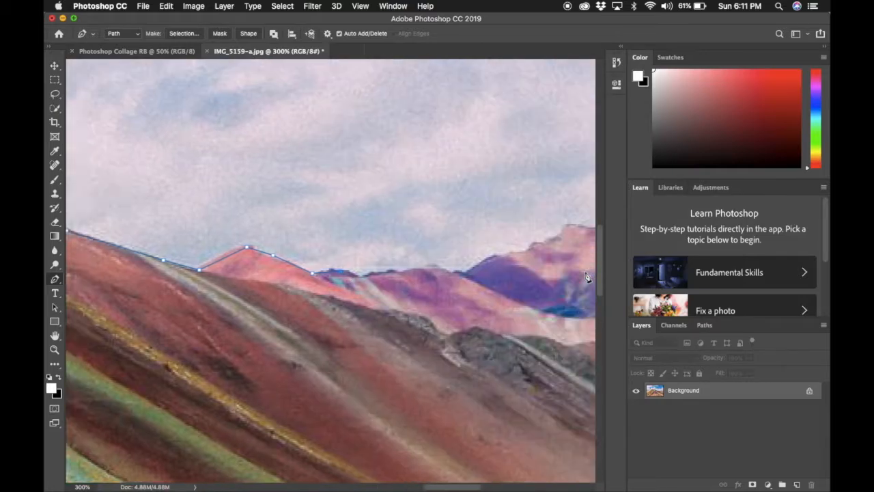
pyautogui.scroll(-1, 587, 279)
pyautogui.click(261, 233)
pyautogui.click(291, 231)
pyautogui.click(330, 223)
pyautogui.click(359, 231)
pyautogui.click(386, 212)
pyautogui.click(427, 208)
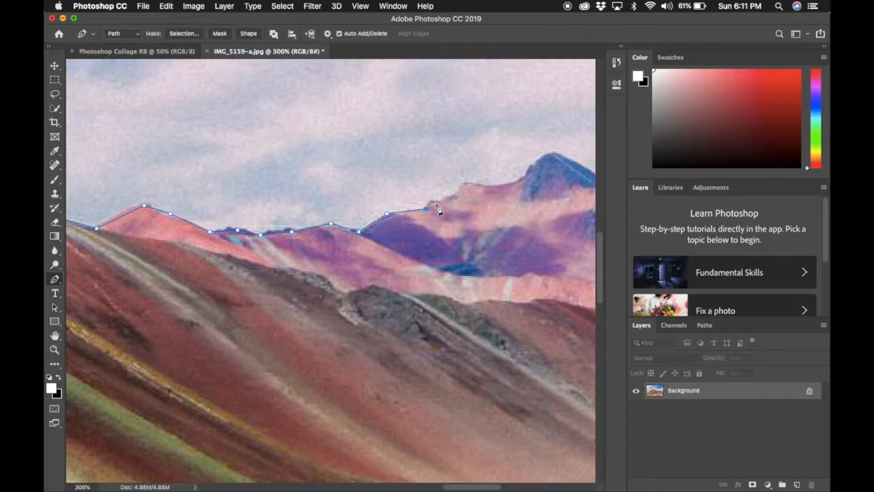
pyautogui.click(514, 183)
pyautogui.click(536, 166)
# - Continue the path along the distant ridge until it ends at the photo's right edge
pyautogui.hscroll(5, 553, 160)
pyautogui.scroll(-1, 553, 160)
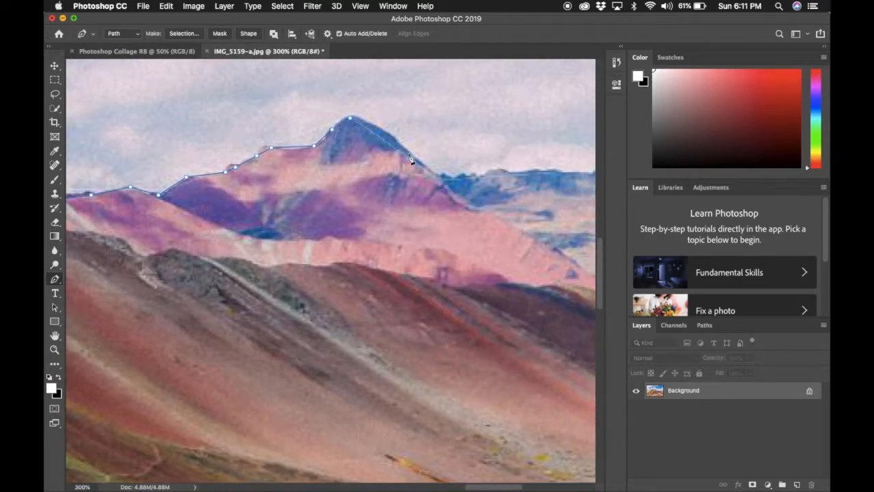
pyautogui.hscroll(6, 443, 184)
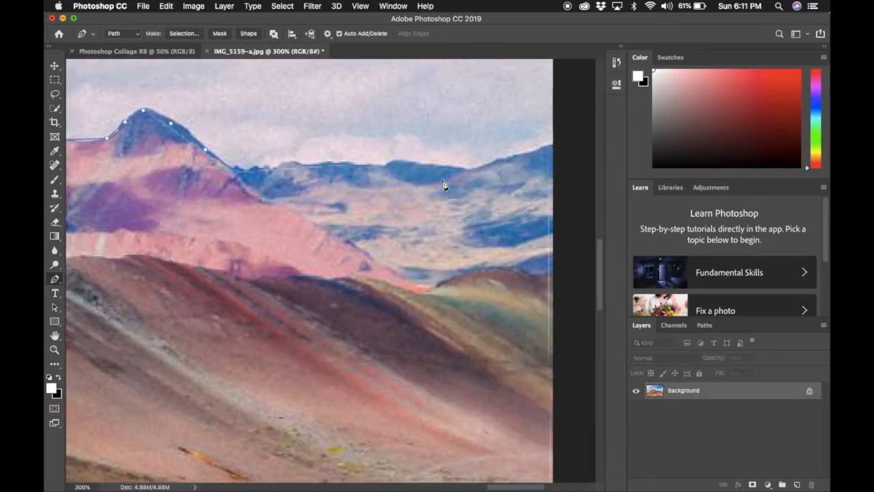
pyautogui.click(238, 164)
pyautogui.click(271, 166)
pyautogui.click(309, 166)
pyautogui.click(336, 167)
pyautogui.click(349, 162)
pyautogui.click(399, 168)
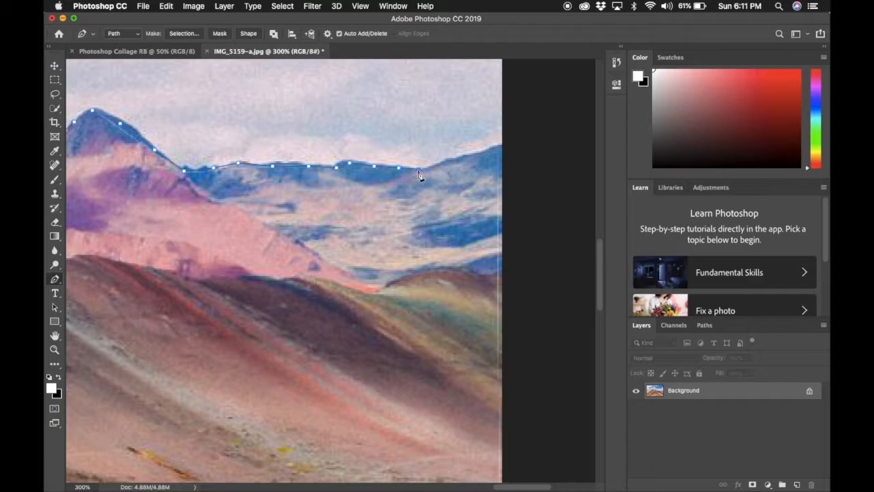
pyautogui.click(459, 162)
pyautogui.click(502, 149)
pyautogui.press('super+minus')
pyautogui.press('super+minus')
pyautogui.press('super+minus')
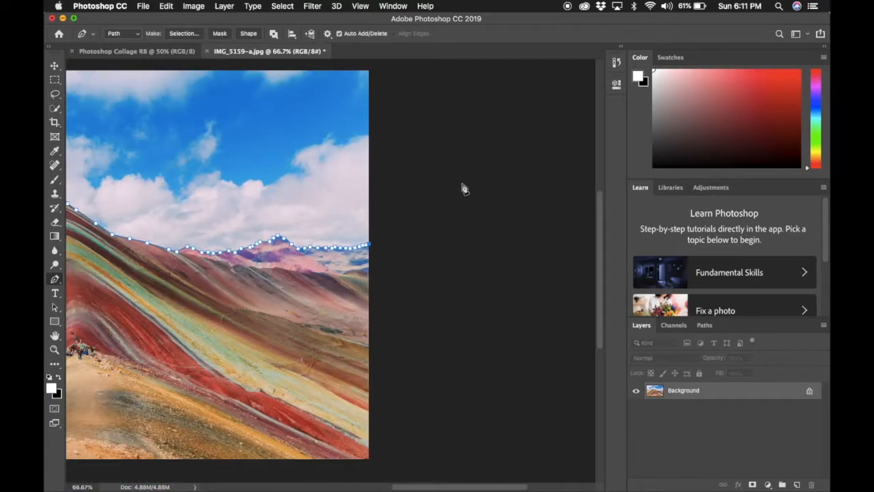
# - Close the path via the bottom-right and bottom-left corners back to its starting anchor
pyautogui.hscroll(-10, 462, 189)
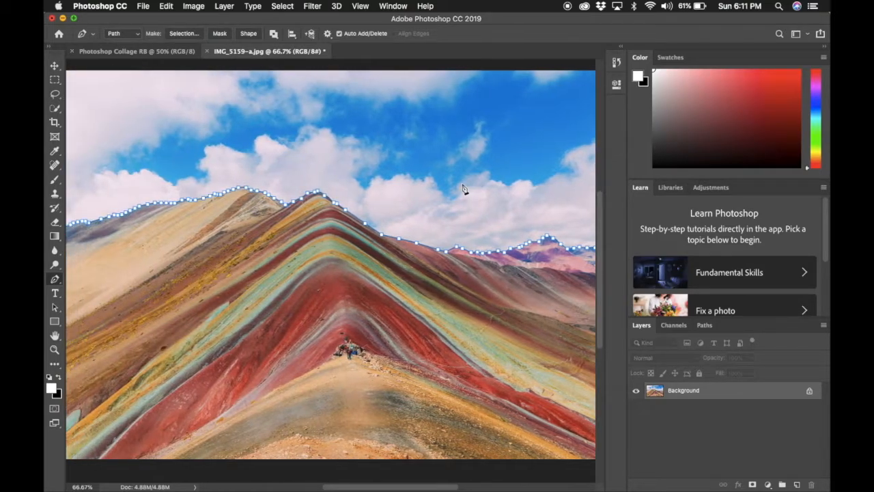
pyautogui.press('super+minus')
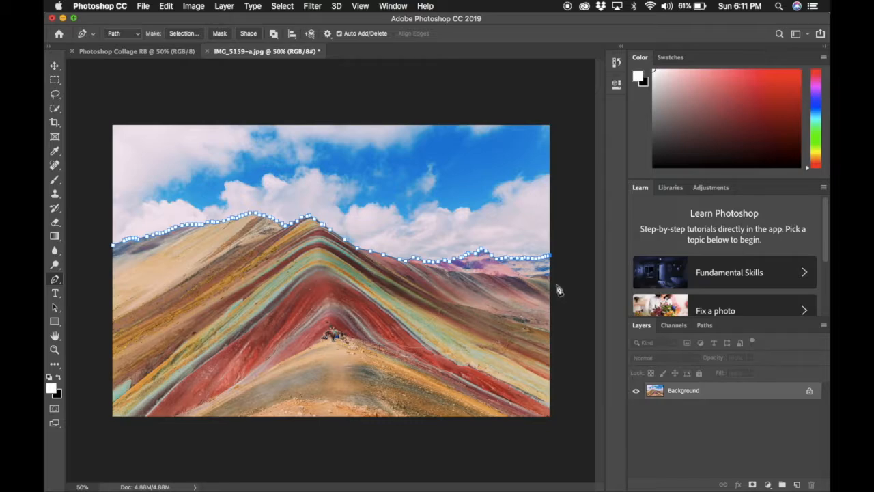
pyautogui.click(550, 415)
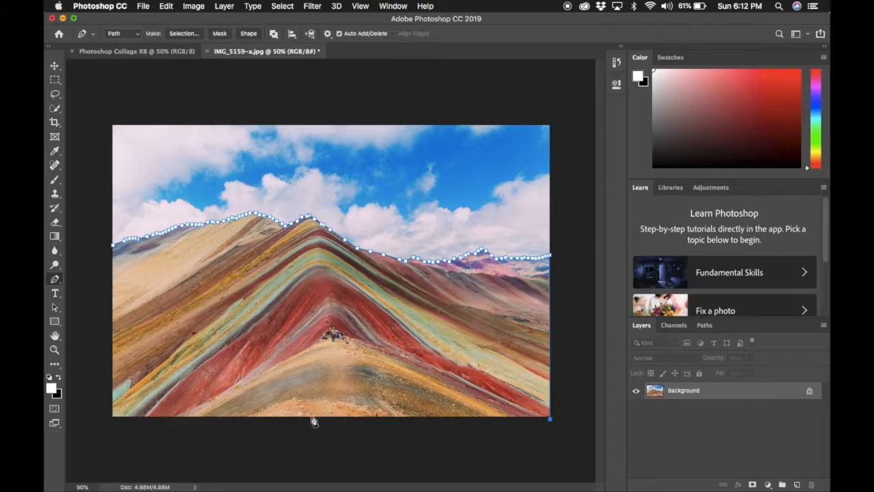
pyautogui.click(113, 418)
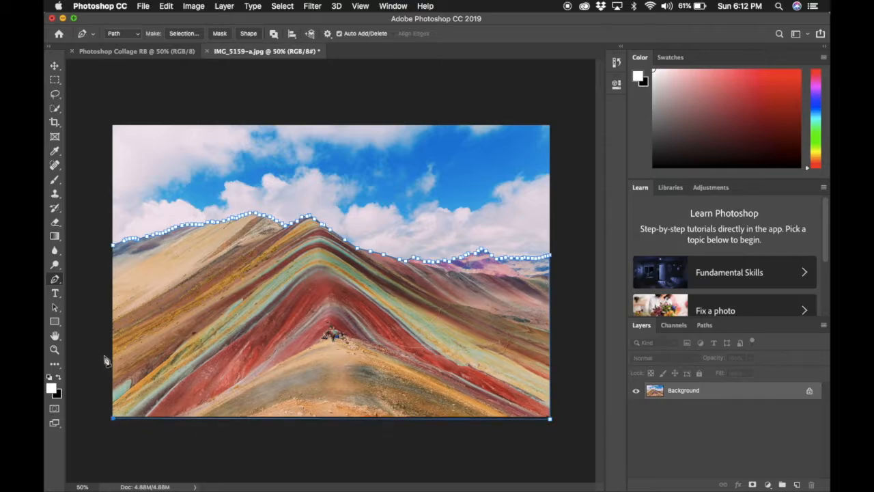
pyautogui.click(115, 251)
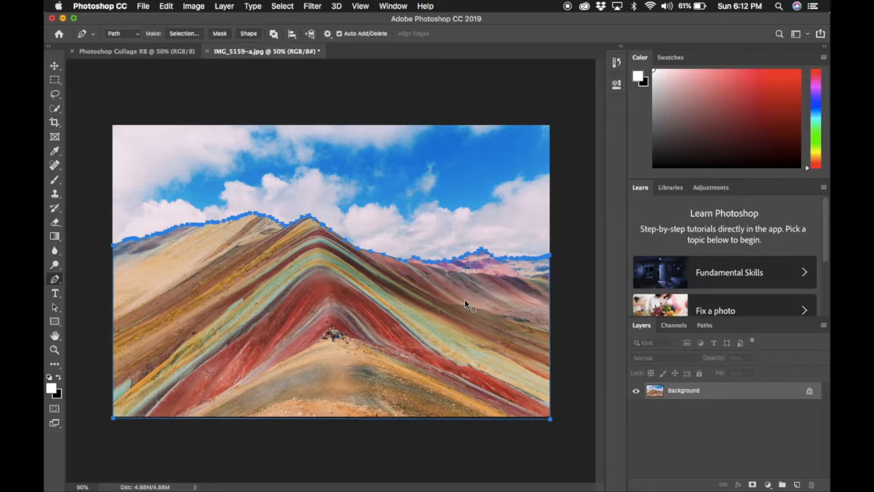
# - Make a selection from the mountain path with a 0 feather radius
pyautogui.rightClick(399, 318)
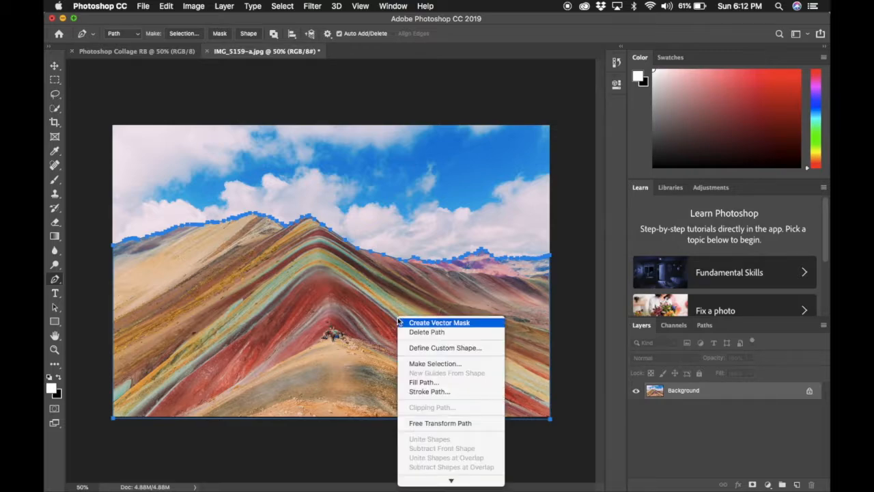
pyautogui.click(439, 365)
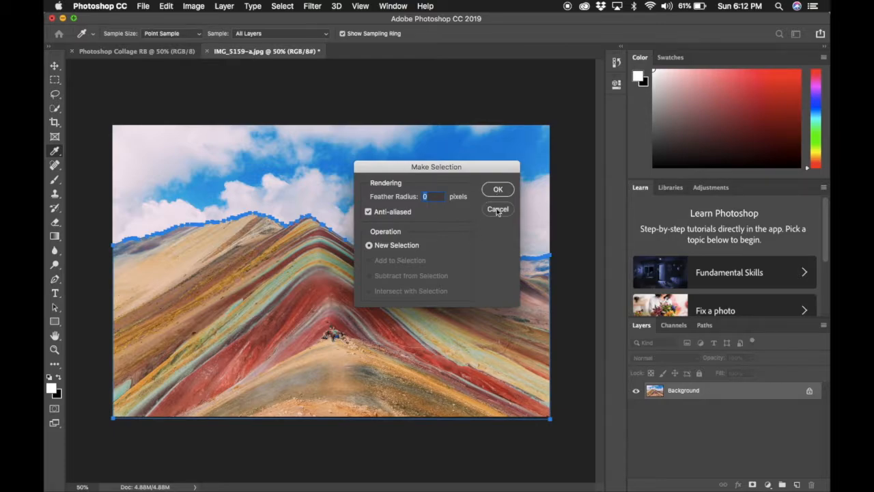
pyautogui.click(498, 191)
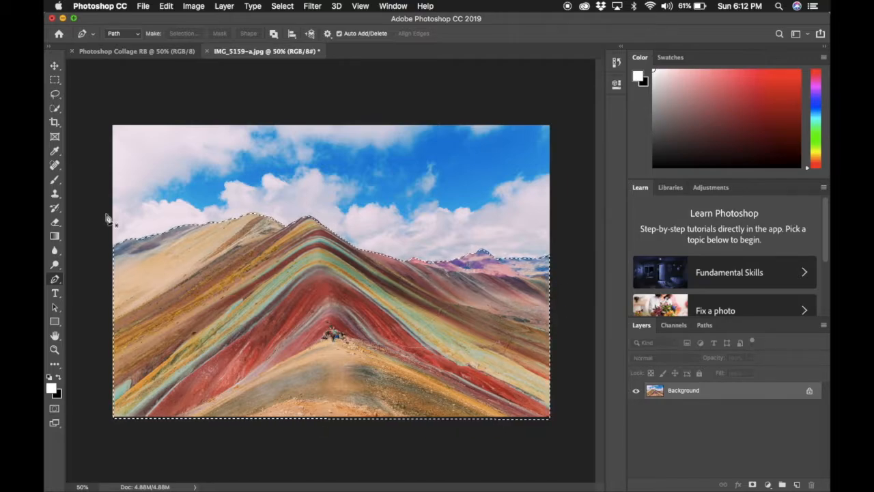
pyautogui.click(54, 66)
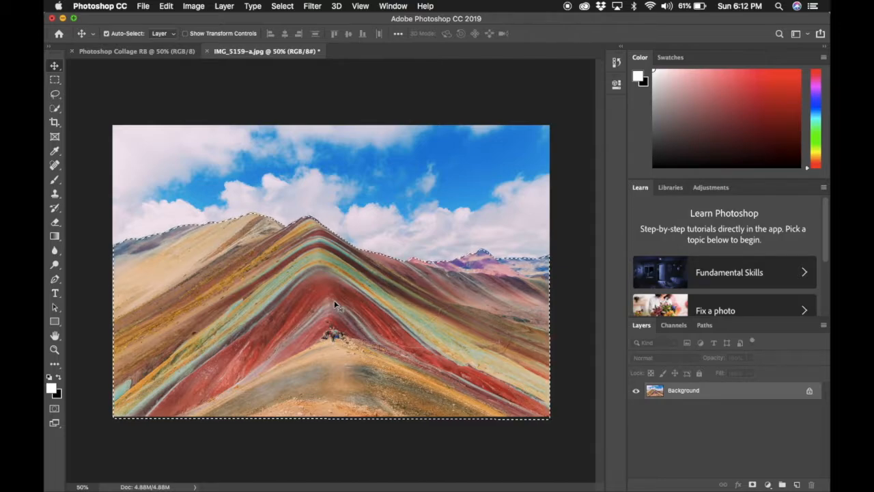
# - Drag the cut-out rainbow mountain onto the Photoshop Collage RB canvas to make Layer 1
pyautogui.moveTo(334, 300); pyautogui.dragTo(150, 57)
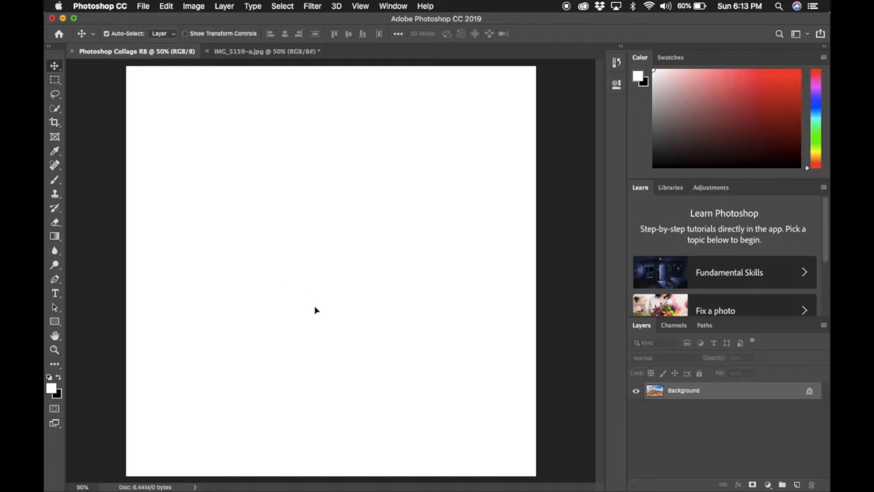
pyautogui.moveTo(315, 310); pyautogui.dragTo(366, 335)
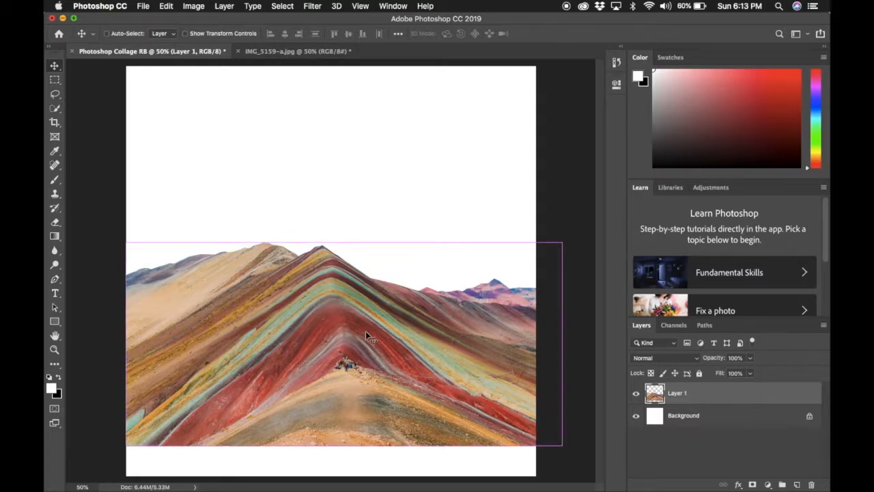
# - Free-transform the mountain layer down to about 97% and move it to the canvas bottom
pyautogui.press('super+t')
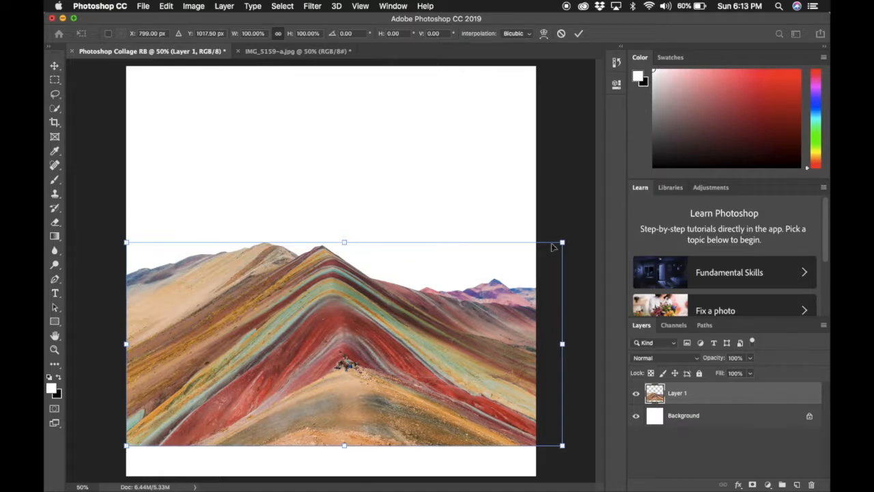
pyautogui.moveTo(564, 241); pyautogui.dragTo(524, 189)
pyautogui.moveTo(388, 301); pyautogui.dragTo(381, 334)
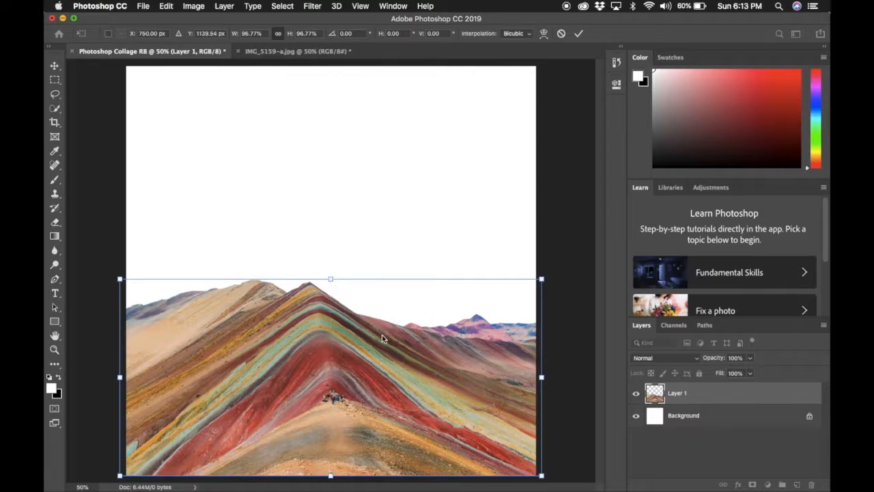
pyautogui.press('Return')
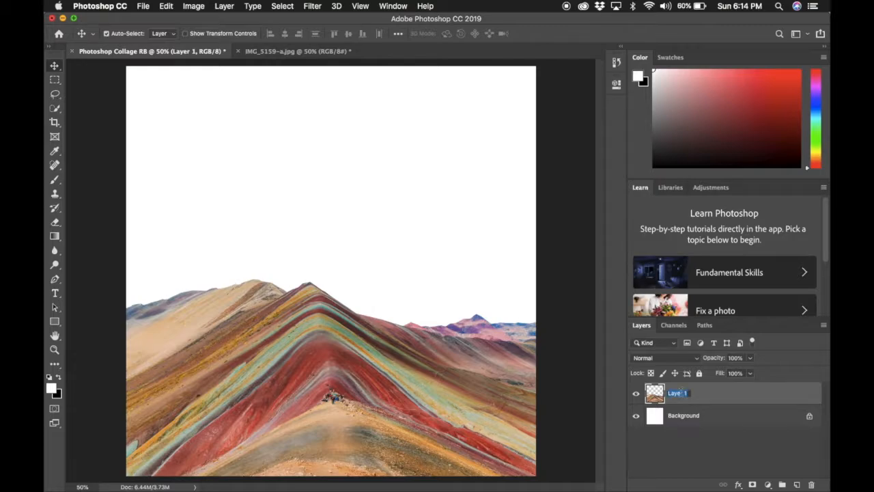
# - Rename Layer 1 to Colored Mountains
pyautogui.write('Colored Mountains')
pyautogui.press('Return')
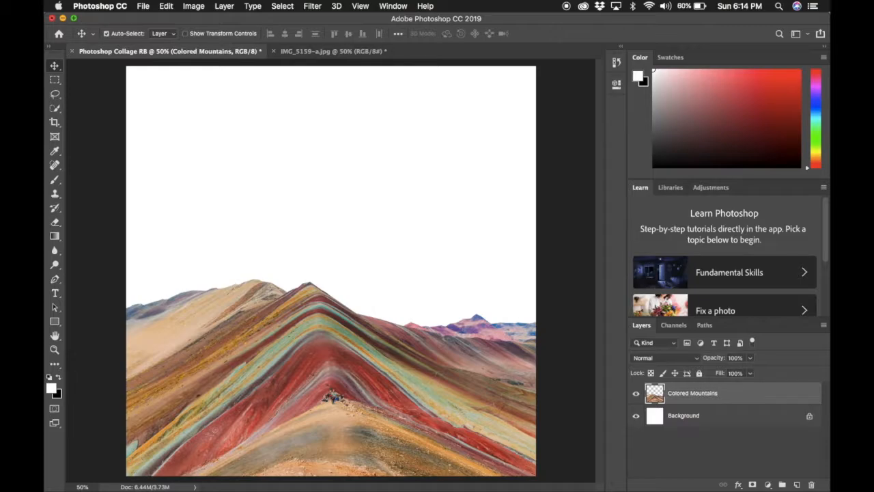
pyautogui.click(701, 437)
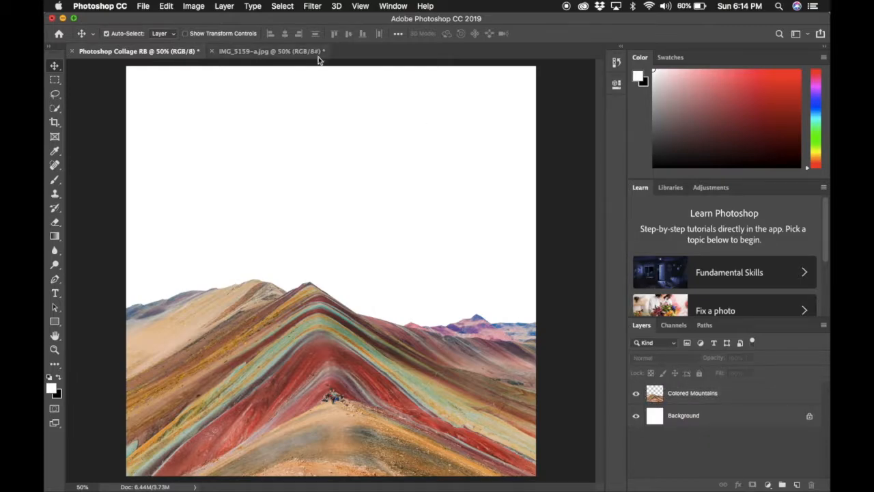
# - Close IMG_5159-a.jpg without saving its changes
pyautogui.click(269, 52)
pyautogui.click(212, 52)
pyautogui.click(399, 179)
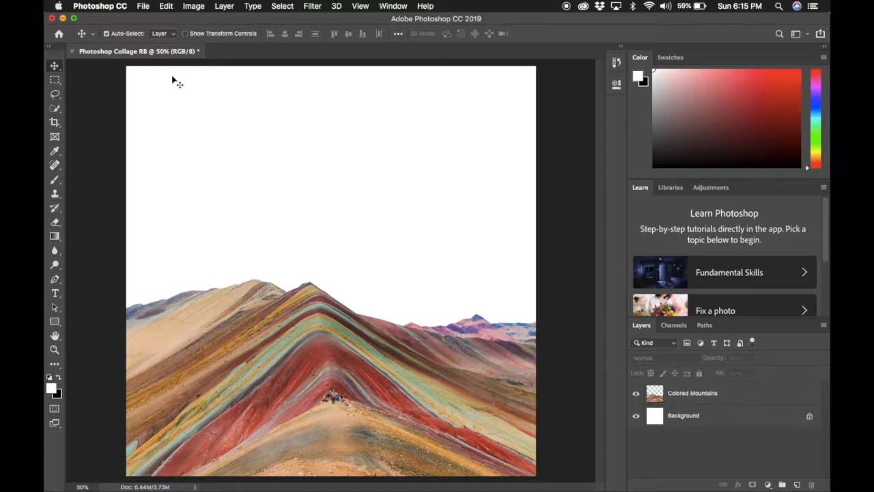
pyautogui.click(146, 5)
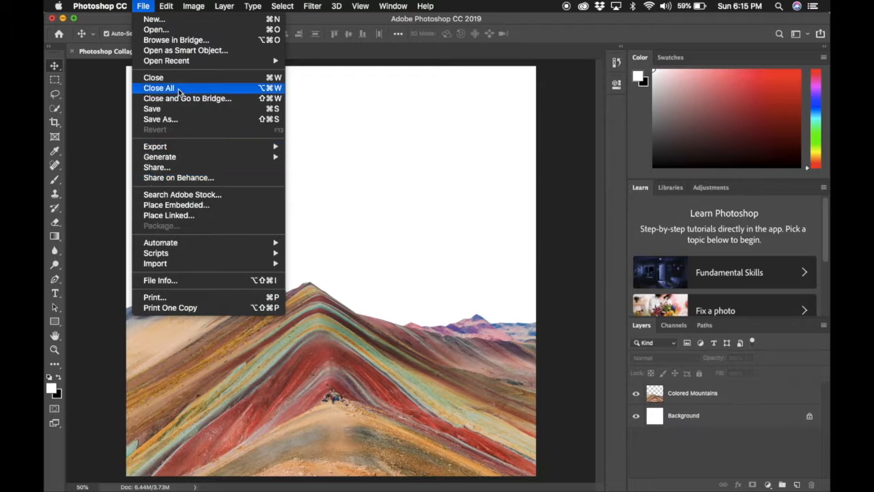
# - In the Open dialog, preview the desktop images, including Lambo Truck, palm tree, angelfish and UFO
pyautogui.click(179, 30)
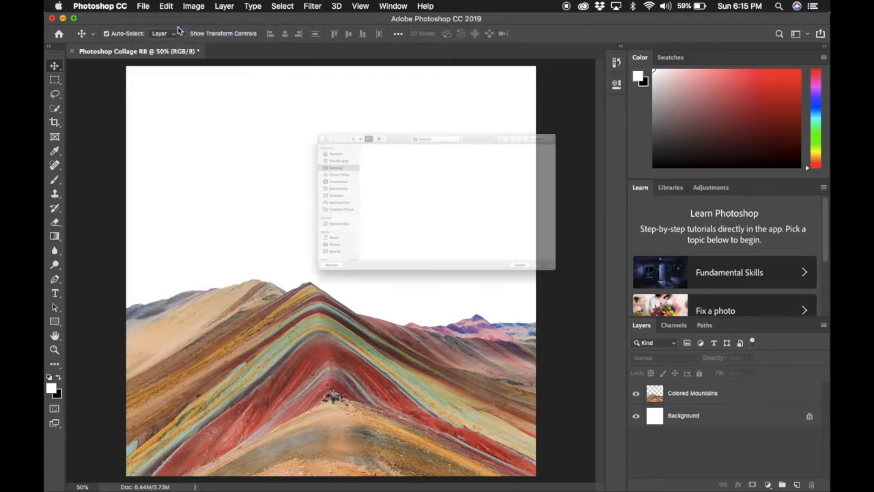
pyautogui.click(334, 130)
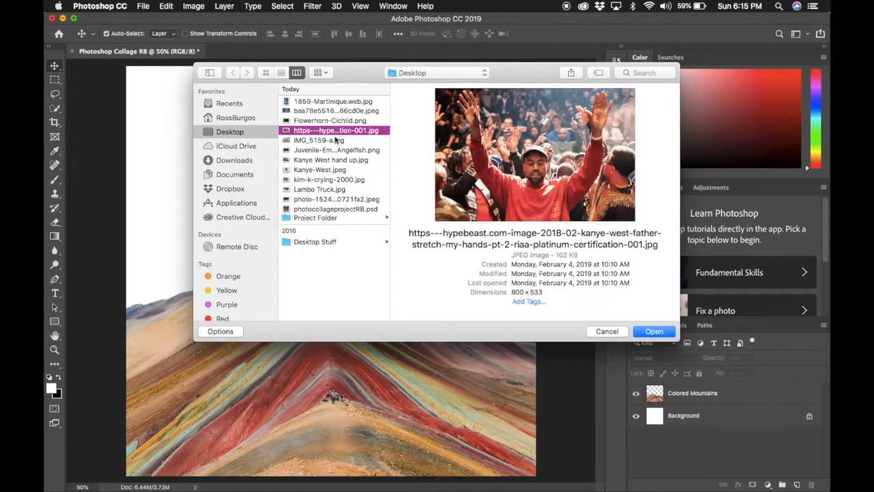
pyautogui.click(346, 189)
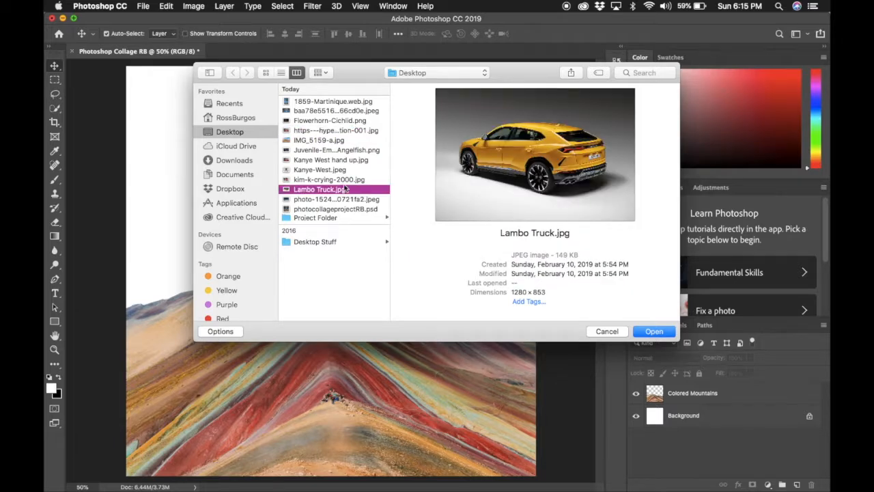
pyautogui.click(336, 102)
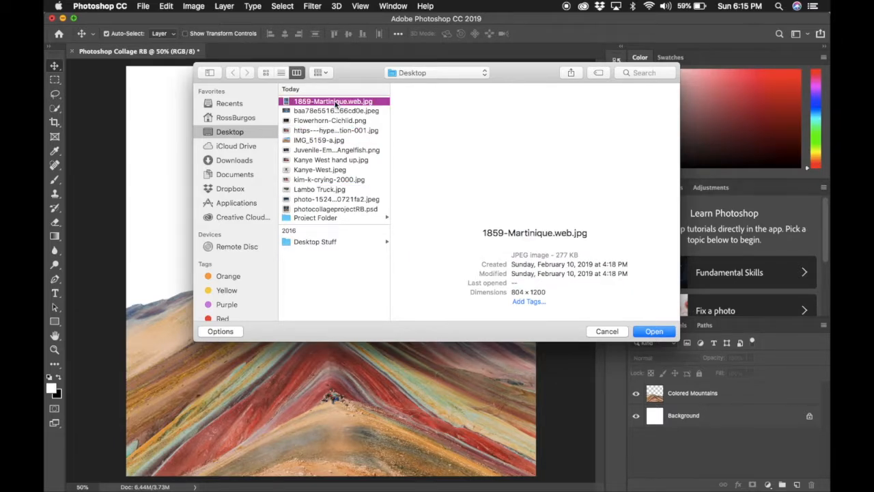
pyautogui.click(331, 209)
pyautogui.click(333, 190)
pyautogui.click(335, 179)
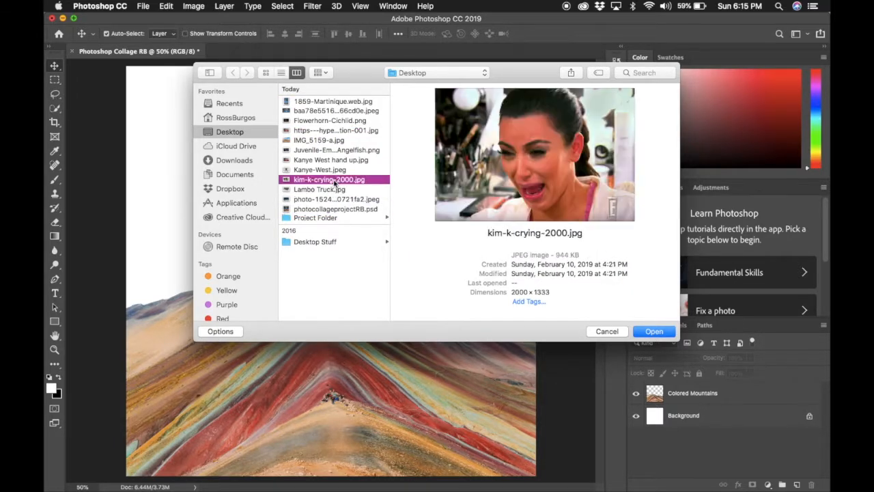
pyautogui.click(336, 170)
pyautogui.click(337, 160)
pyautogui.click(338, 150)
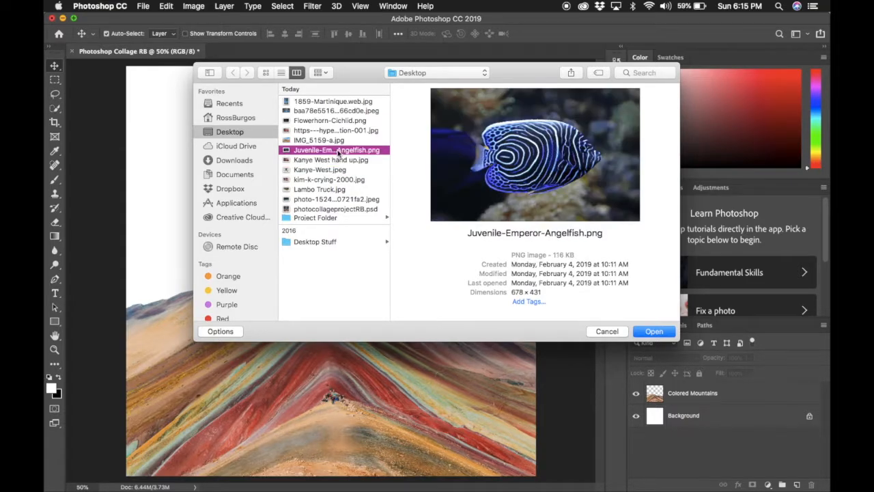
pyautogui.click(337, 140)
pyautogui.click(337, 131)
pyautogui.click(339, 112)
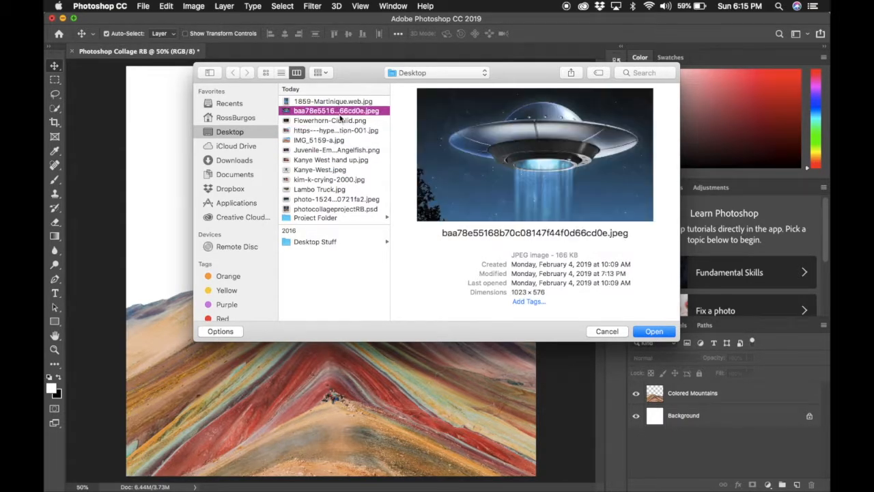
pyautogui.click(349, 103)
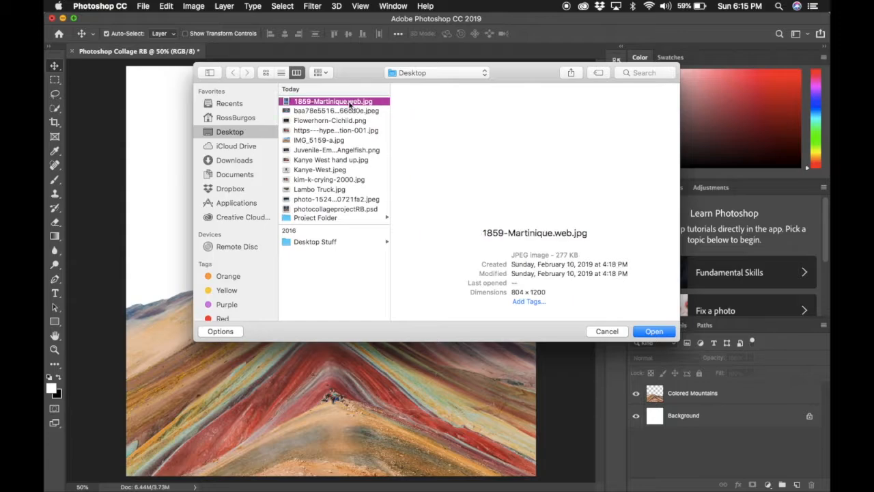
pyautogui.click(354, 120)
pyautogui.click(354, 111)
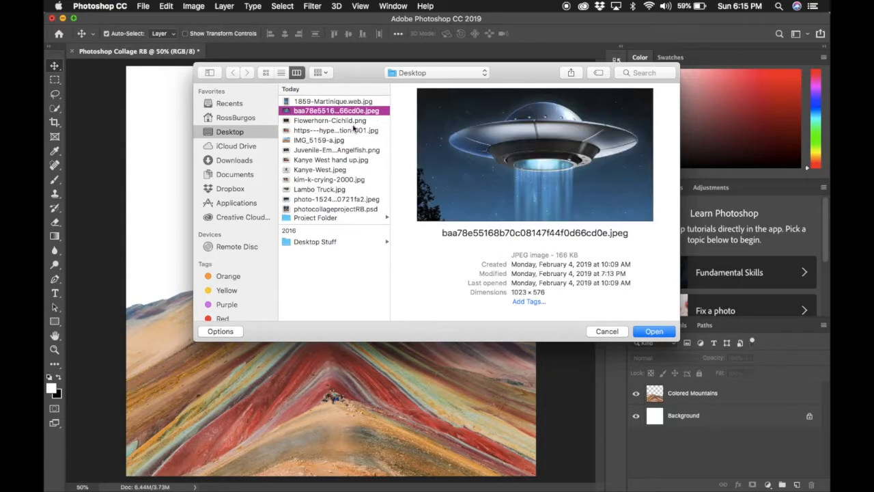
pyautogui.click(354, 131)
pyautogui.click(350, 140)
pyautogui.press('Down')
pyautogui.press('Down')
pyautogui.press('Down')
pyautogui.press('Down')
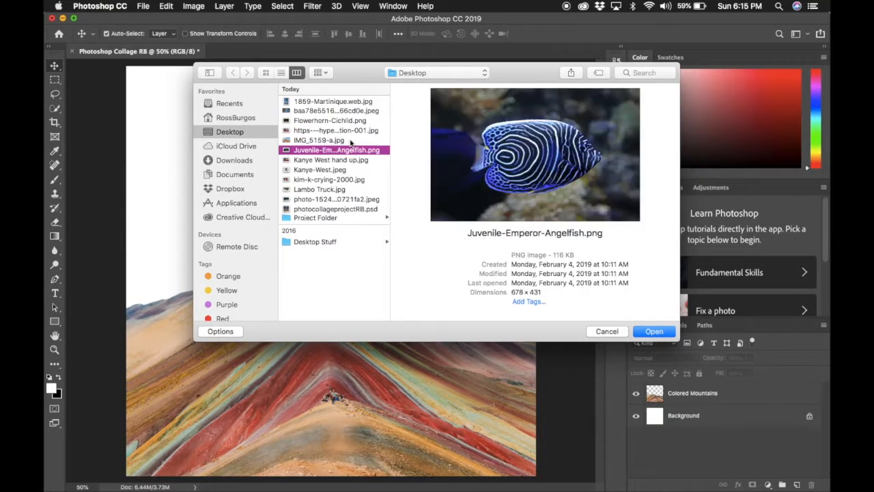
pyautogui.press('Down')
pyautogui.press('Down')
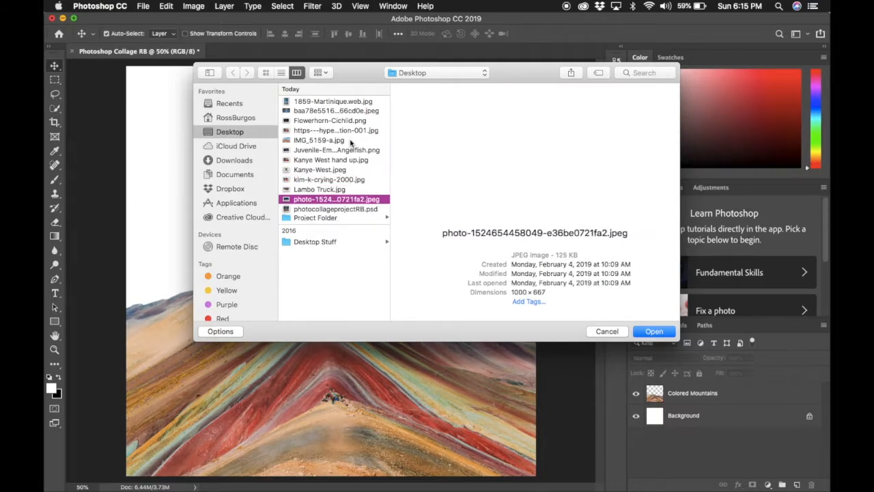
pyautogui.press('Down')
pyautogui.press('Up')
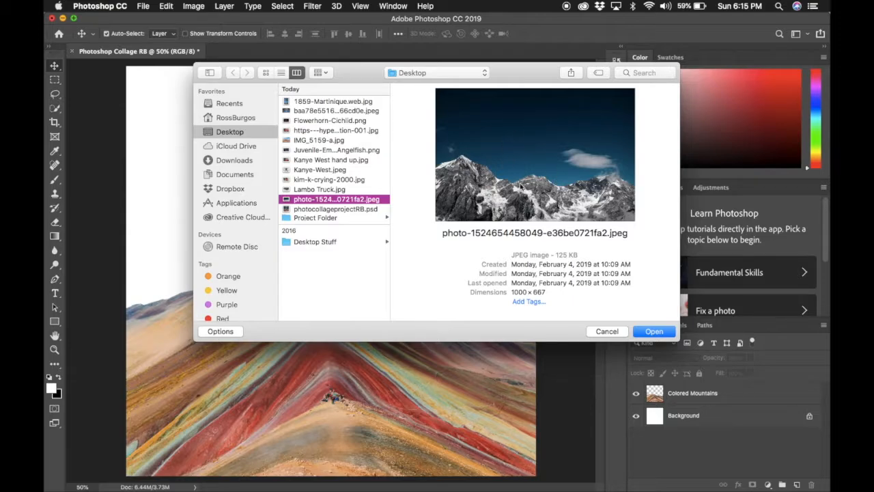
pyautogui.click(658, 336)
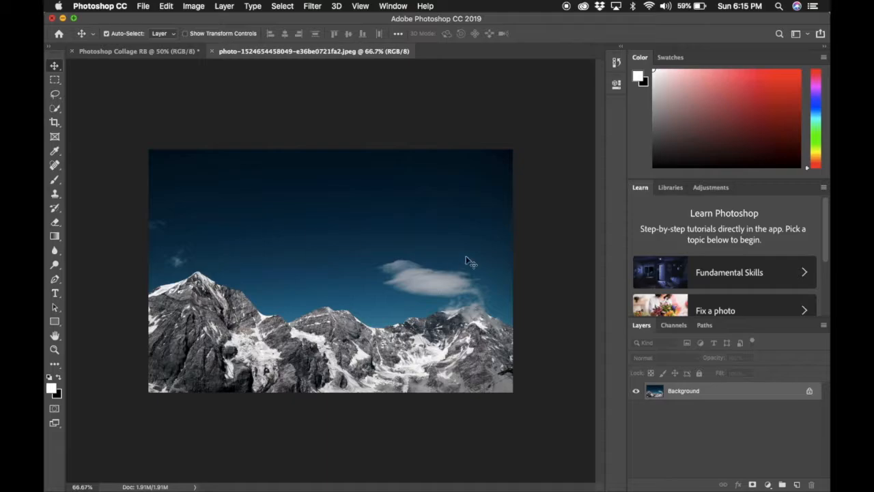
# - Zoom in with the Pen tool and place anchors from the left edge up the ridge to the summit
pyautogui.click(55, 279)
pyautogui.press('super+plus')
pyautogui.press('super+plus')
pyautogui.press('super+plus')
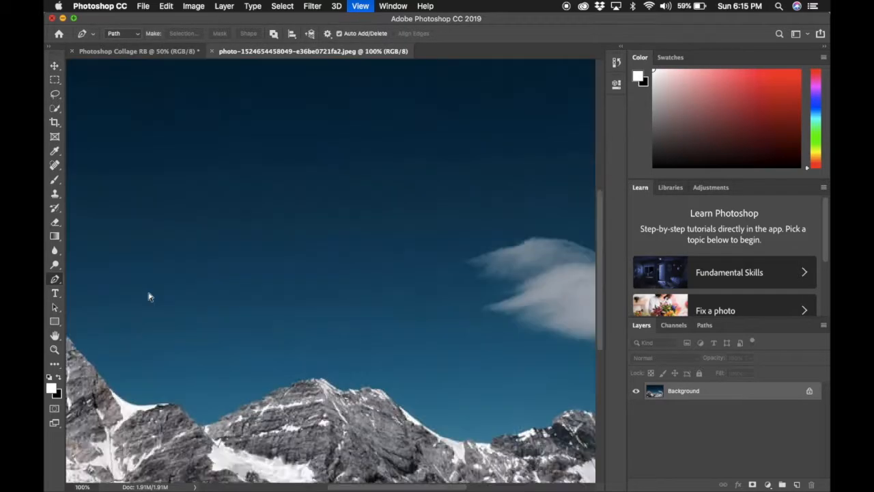
pyautogui.scroll(-5, 157, 296)
pyautogui.hscroll(-12, 157, 296)
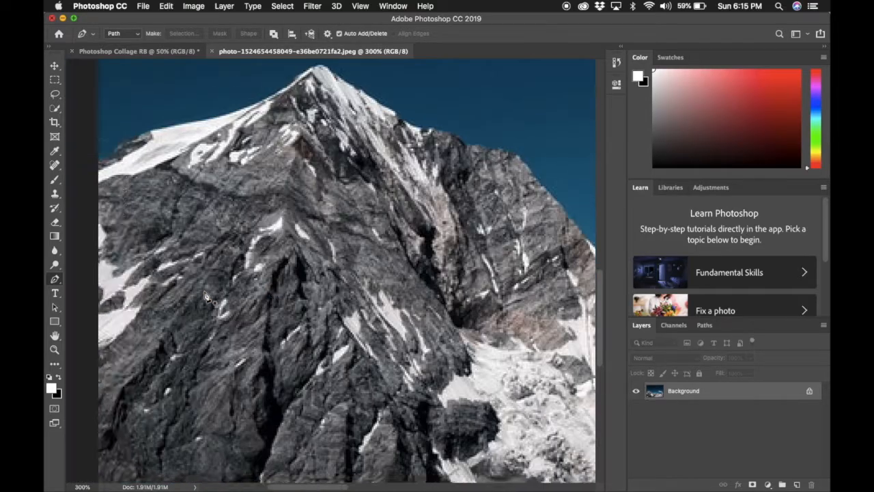
pyautogui.hscroll(5, 206, 296)
pyautogui.scroll(2, 205, 297)
pyautogui.hscroll(4, 205, 296)
pyautogui.scroll(1, 206, 296)
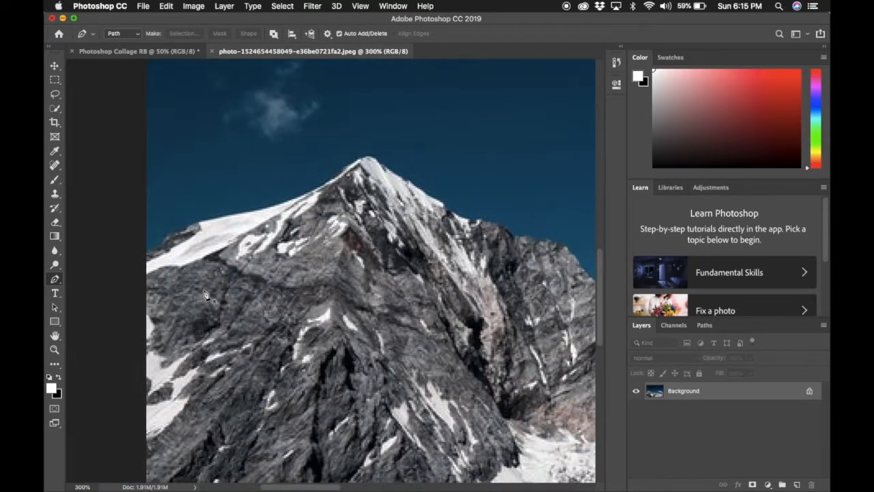
pyautogui.click(147, 252)
pyautogui.click(159, 248)
pyautogui.click(165, 235)
pyautogui.click(189, 224)
pyautogui.click(205, 221)
pyautogui.click(274, 207)
pyautogui.click(313, 192)
pyautogui.click(346, 167)
pyautogui.click(368, 157)
# - Continue the anchors down the summit, through the valley and over the right mountains to the edge
pyautogui.click(403, 177)
pyautogui.click(445, 207)
pyautogui.hscroll(6, 446, 207)
pyautogui.click(274, 205)
pyautogui.click(297, 206)
pyautogui.click(306, 217)
pyautogui.click(315, 220)
pyautogui.click(358, 231)
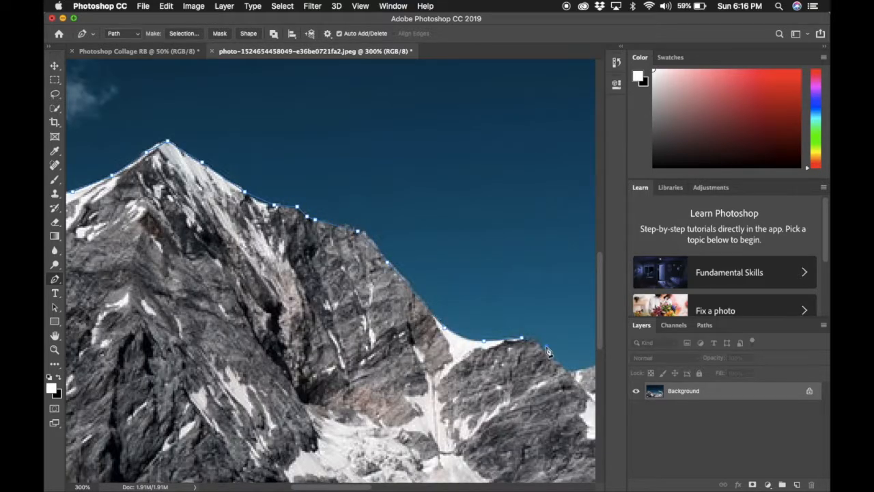
pyautogui.click(576, 366)
pyautogui.hscroll(4, 578, 366)
pyautogui.click(553, 333)
pyautogui.hscroll(5, 553, 333)
pyautogui.click(439, 383)
pyautogui.click(465, 382)
pyautogui.click(493, 398)
pyautogui.click(536, 393)
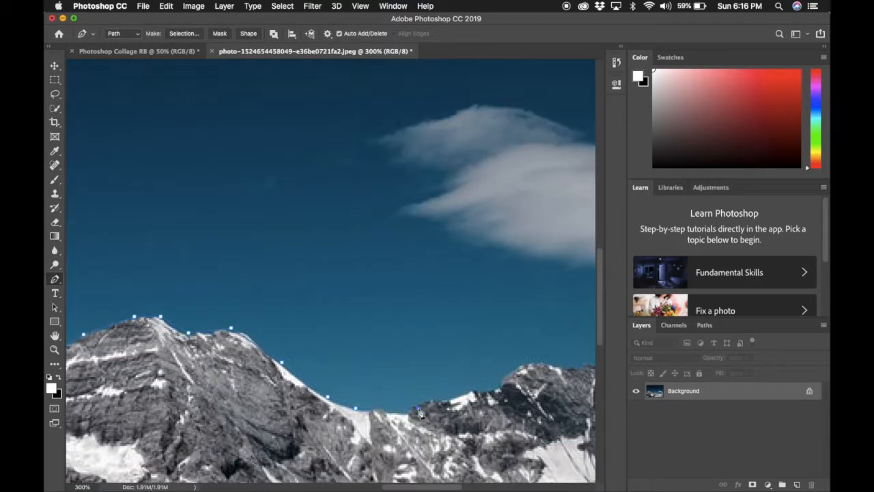
pyautogui.click(520, 369)
pyautogui.hscroll(5, 520, 369)
pyautogui.click(475, 339)
pyautogui.hscroll(4, 475, 339)
pyautogui.click(502, 312)
pyautogui.hscroll(5, 512, 344)
pyautogui.click(477, 360)
pyautogui.click(499, 373)
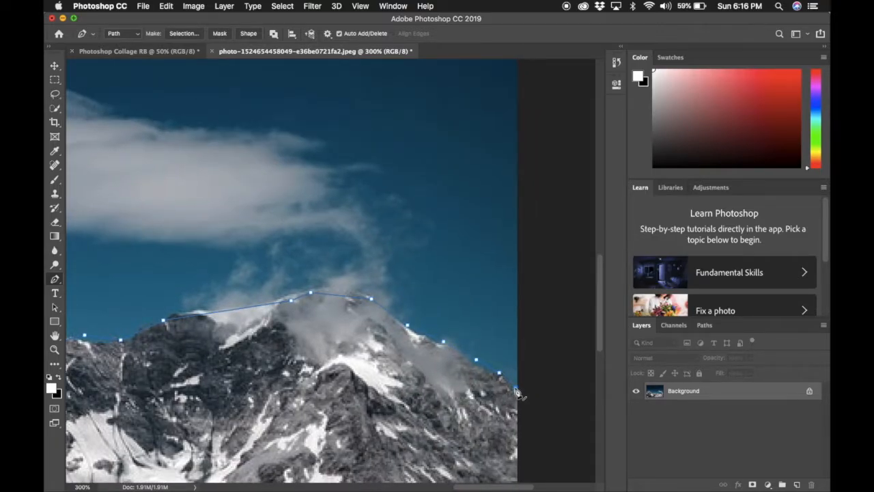
# - Zoom out, add anchors at the top-right and top-left corners, and close the path
pyautogui.press('super+minus')
pyautogui.press('super+minus')
pyautogui.press('super+minus')
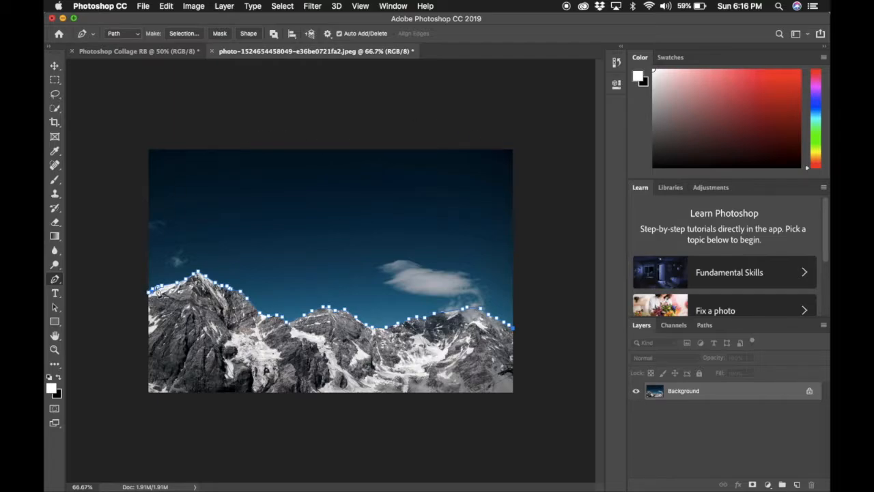
pyautogui.click(514, 149)
pyautogui.click(147, 148)
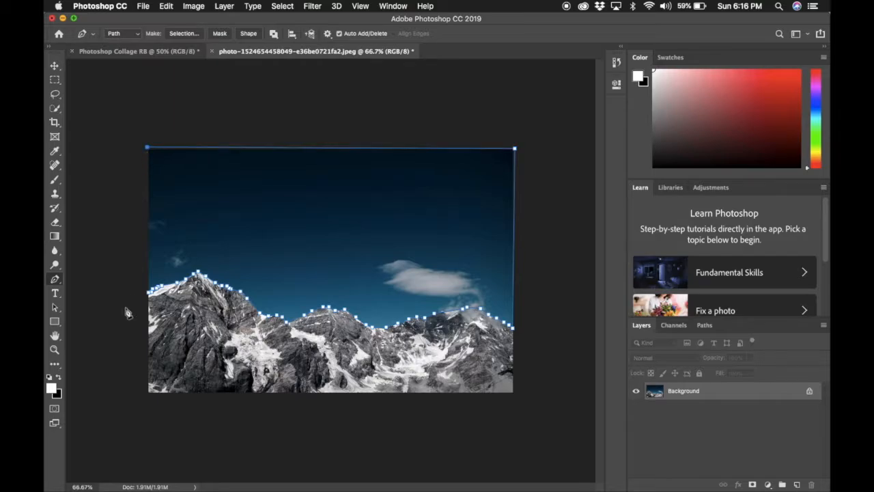
pyautogui.click(148, 291)
pyautogui.rightClick(341, 257)
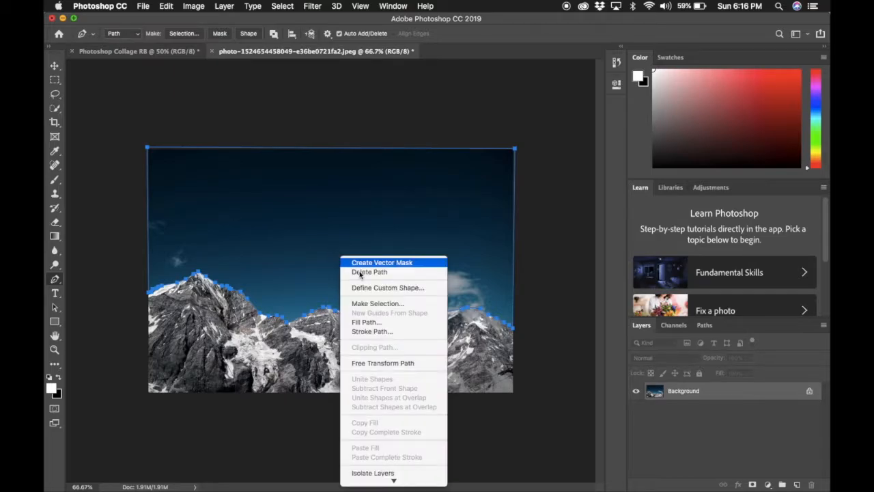
# - Make a selection from the ridgeline path and drag the blue sky onto the collage tab
pyautogui.click(385, 305)
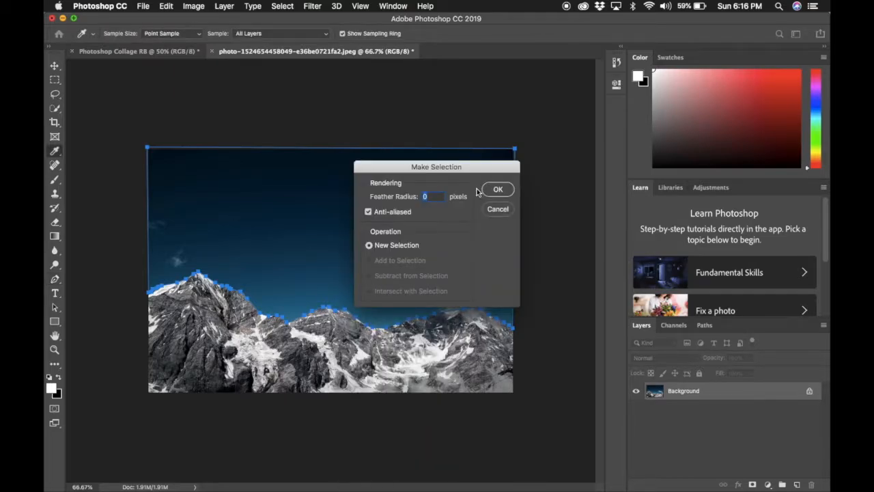
pyautogui.click(499, 190)
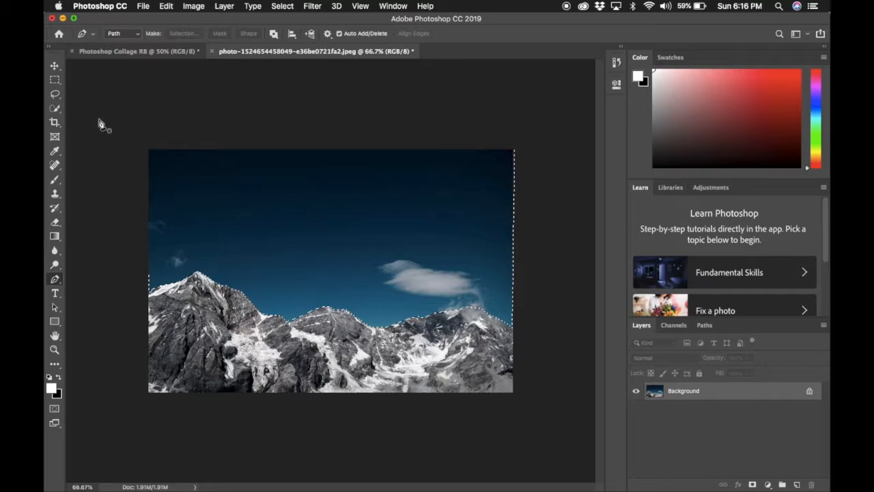
pyautogui.click(55, 68)
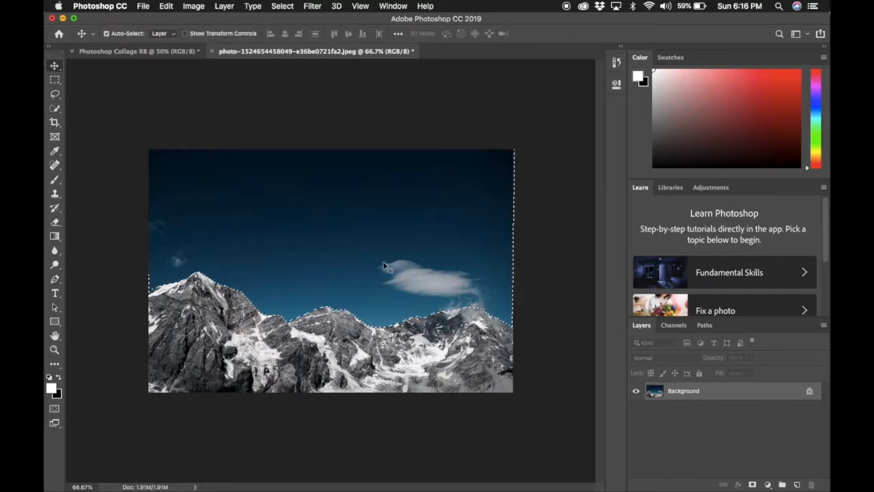
pyautogui.moveTo(387, 270); pyautogui.dragTo(121, 55)
pyautogui.moveTo(397, 289); pyautogui.dragTo(364, 234)
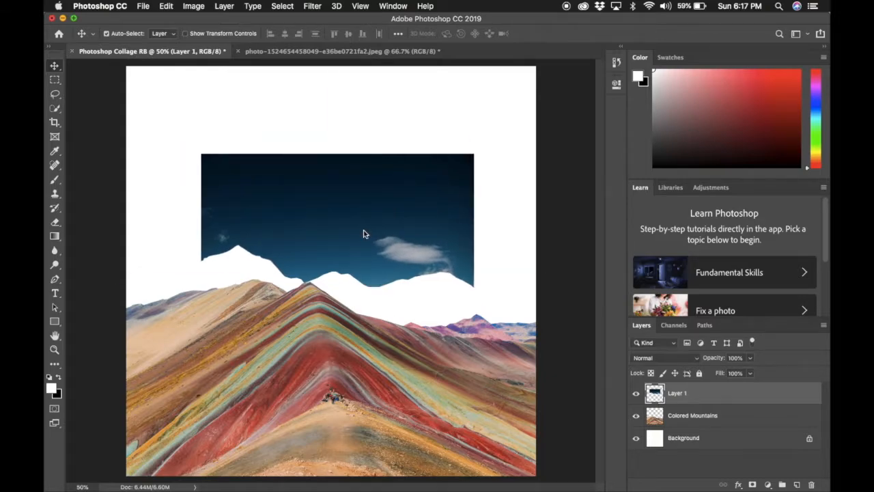
# - Scale the sky layer to 107.35%, shift it down-left, and stretch its top over the white strip
pyautogui.press('super+t')
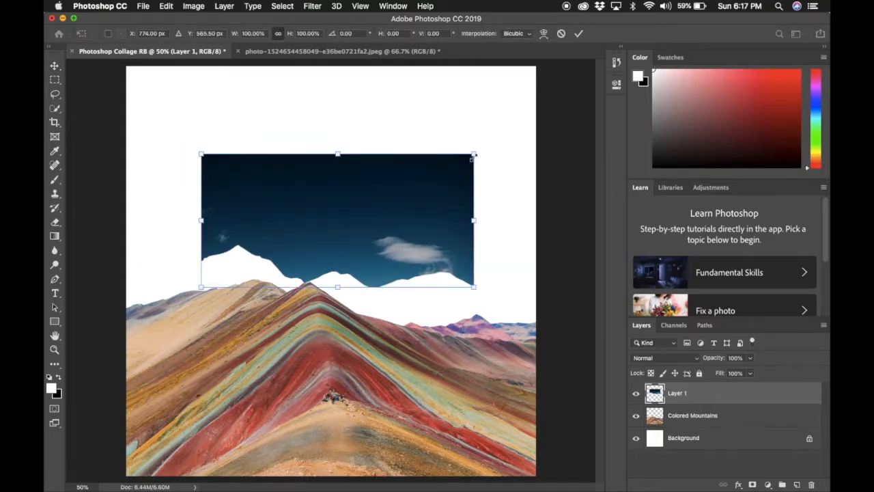
pyautogui.moveTo(473, 156); pyautogui.dragTo(528, 88)
pyautogui.moveTo(450, 286); pyautogui.dragTo(449, 375)
pyautogui.press('Return')
pyautogui.moveTo(400, 239); pyautogui.dragTo(326, 253)
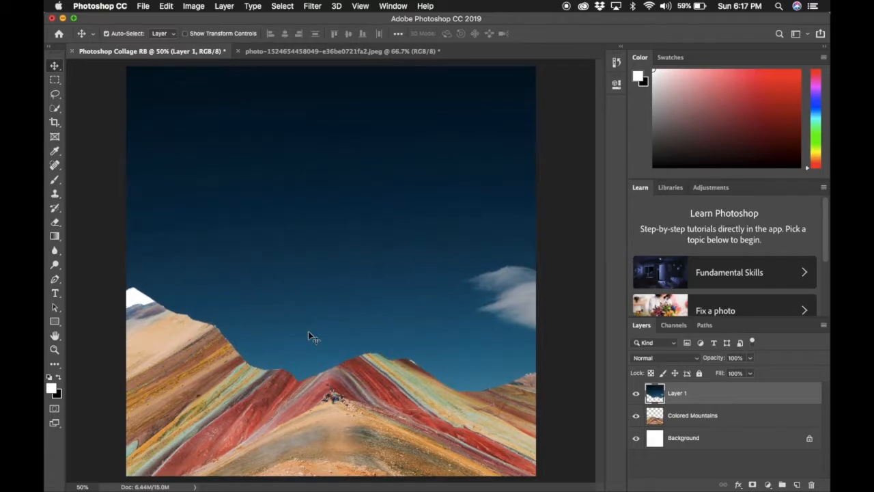
pyautogui.moveTo(291, 329); pyautogui.dragTo(261, 355)
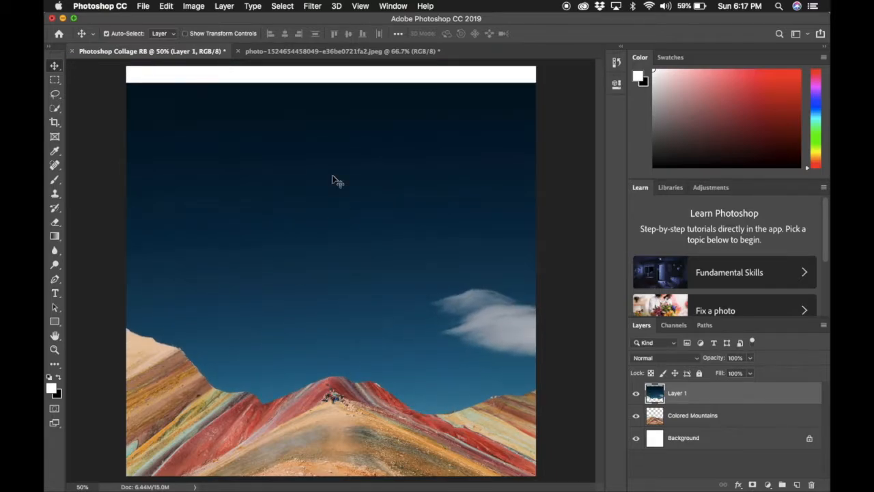
pyautogui.hotkey('ctrl', 't')
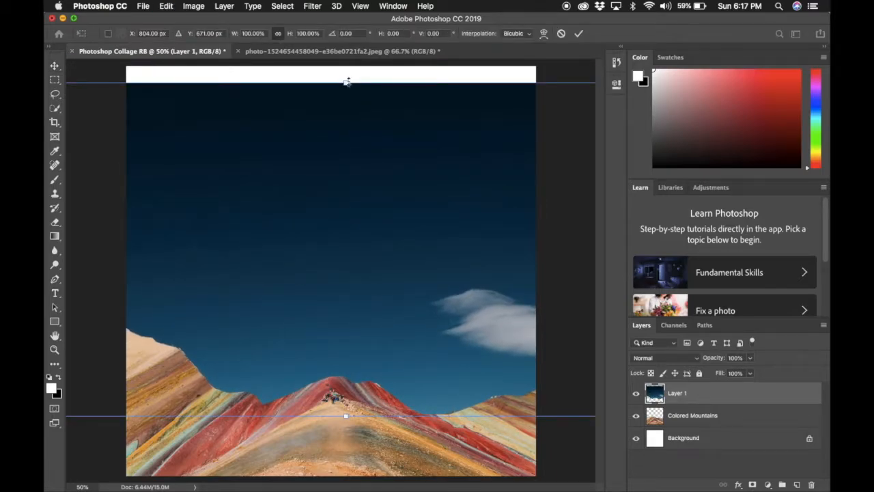
pyautogui.moveTo(346, 80); pyautogui.dragTo(345, 56)
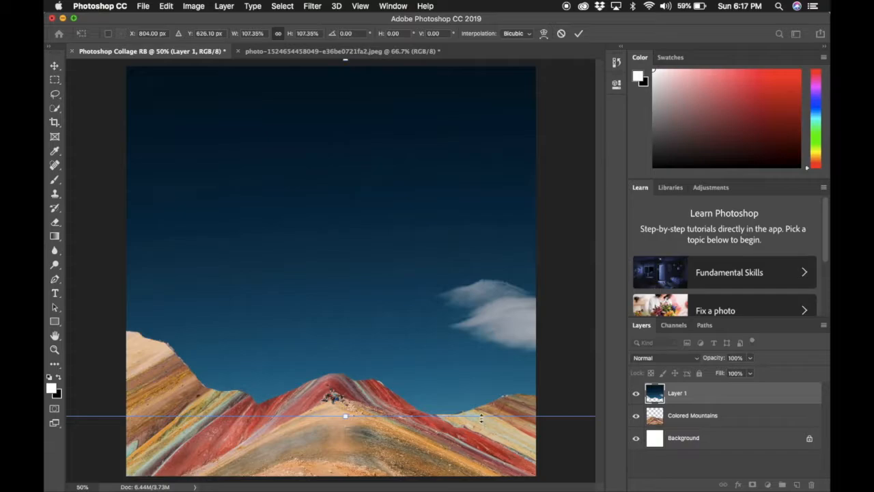
pyautogui.press('Return')
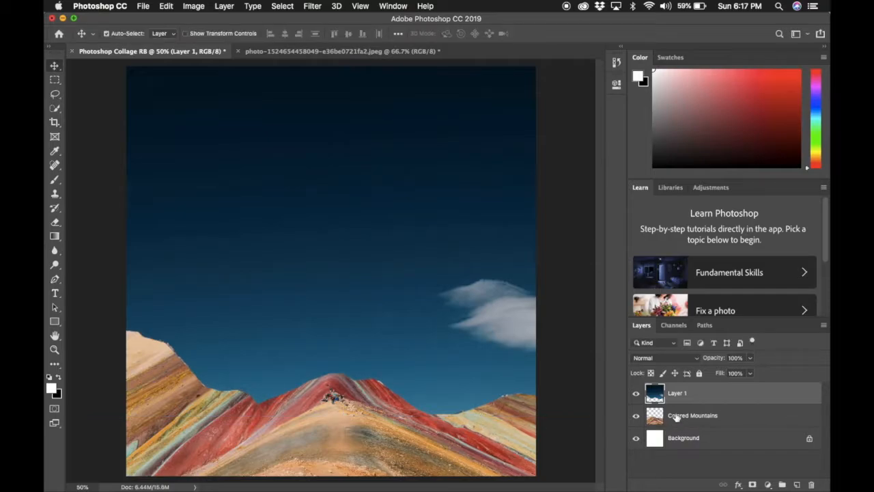
# - Drag Colored Mountains above Layer 1 in the Layers panel
pyautogui.click(679, 420)
pyautogui.click(680, 402)
pyautogui.click(683, 415)
pyautogui.click(694, 397)
pyautogui.click(695, 418)
pyautogui.click(698, 398)
pyautogui.moveTo(699, 422); pyautogui.dragTo(696, 386)
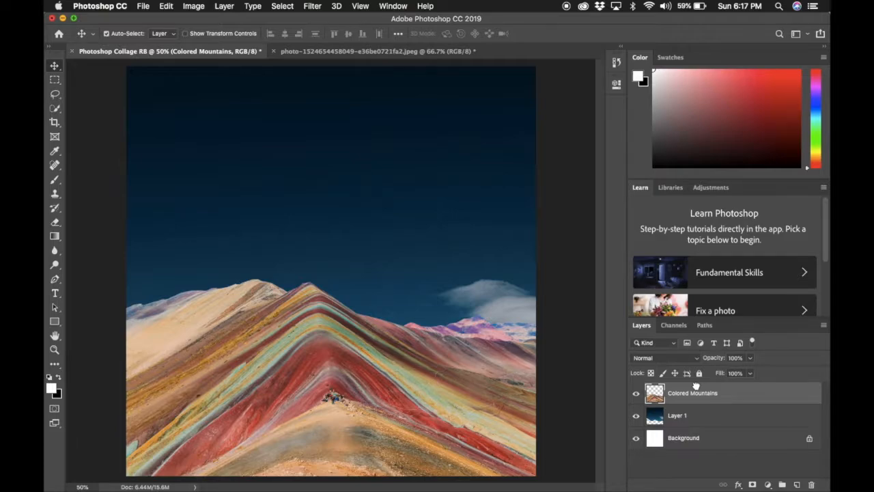
# - Rename the sky layer, Layer 1, to SKY
pyautogui.click(683, 418)
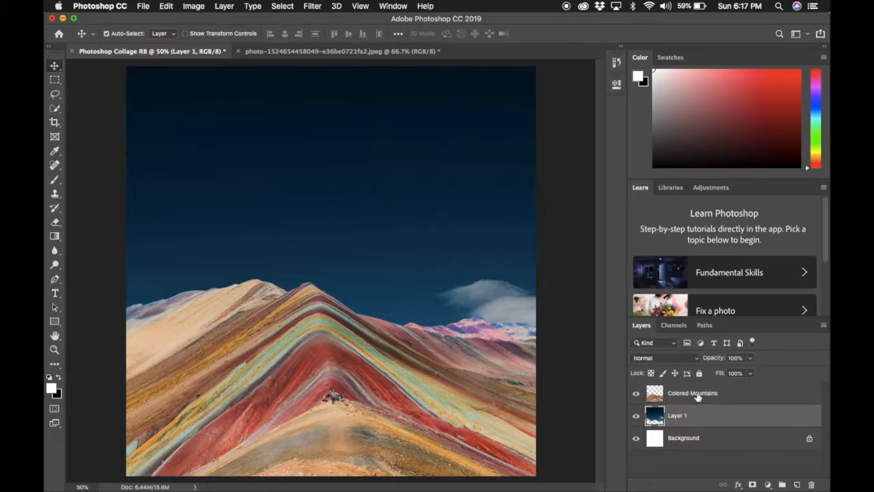
pyautogui.click(697, 396)
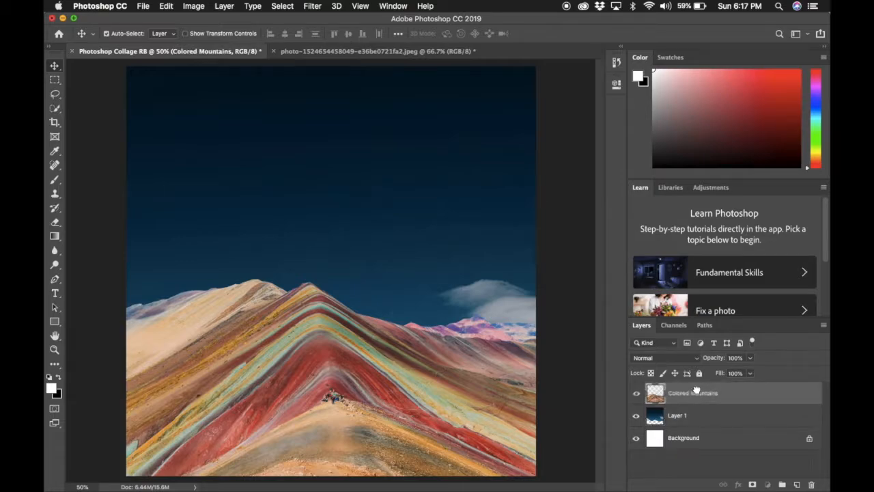
pyautogui.click(695, 417)
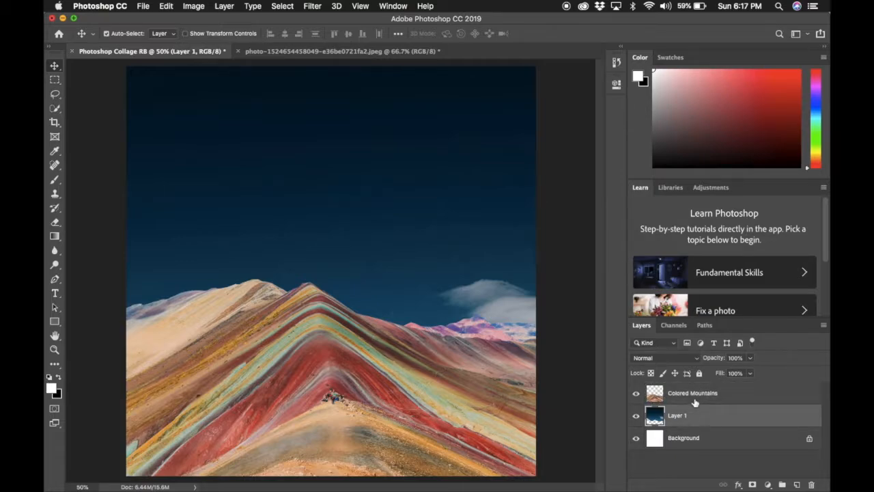
pyautogui.doubleClick(683, 415)
pyautogui.write('SKY')
pyautogui.press('Return')
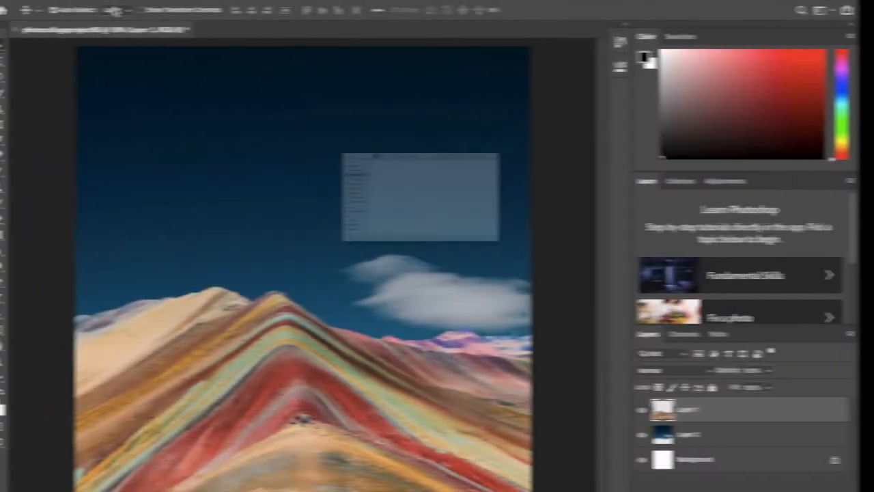
# - Open the UFO image after previewing 1859-Martinique.web.jpg and Flowerhorn-Cichlid.png
pyautogui.click(295, 86)
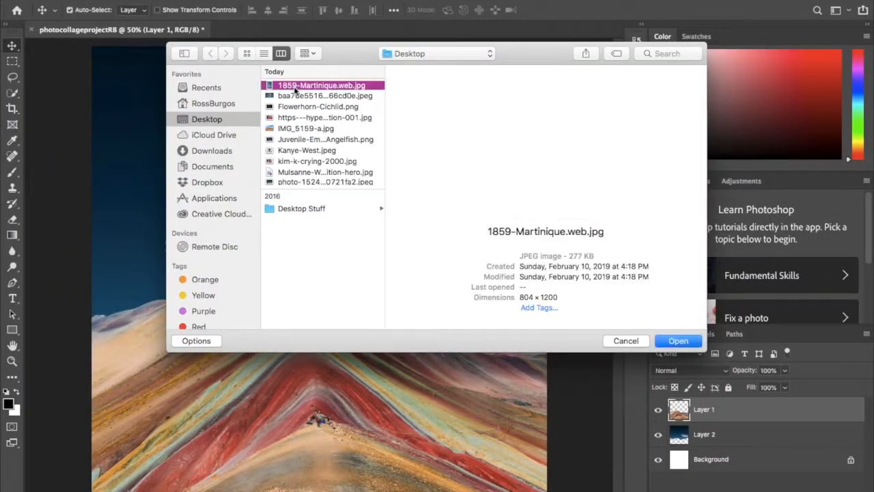
pyautogui.click(298, 96)
pyautogui.click(300, 107)
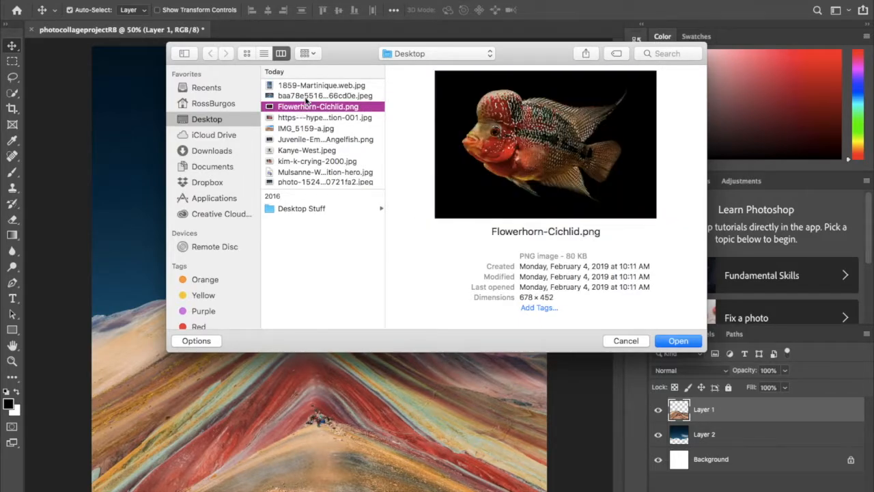
pyautogui.click(306, 97)
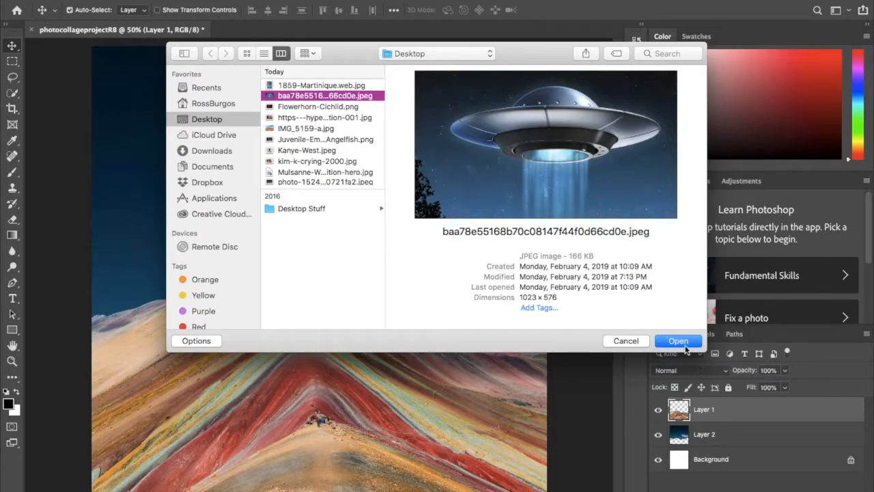
pyautogui.click(686, 348)
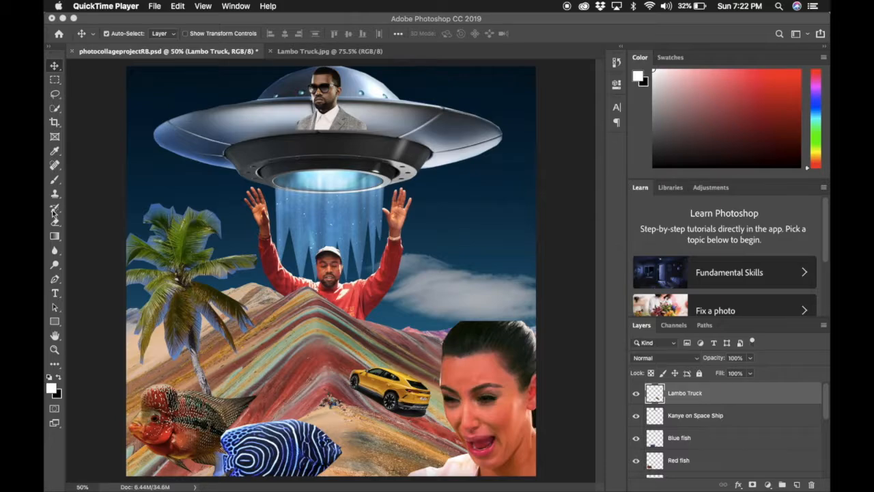
# - Create a text layer and replace the Lorem Ipsum placeholder with the three-word celebrity caption
pyautogui.click(55, 295)
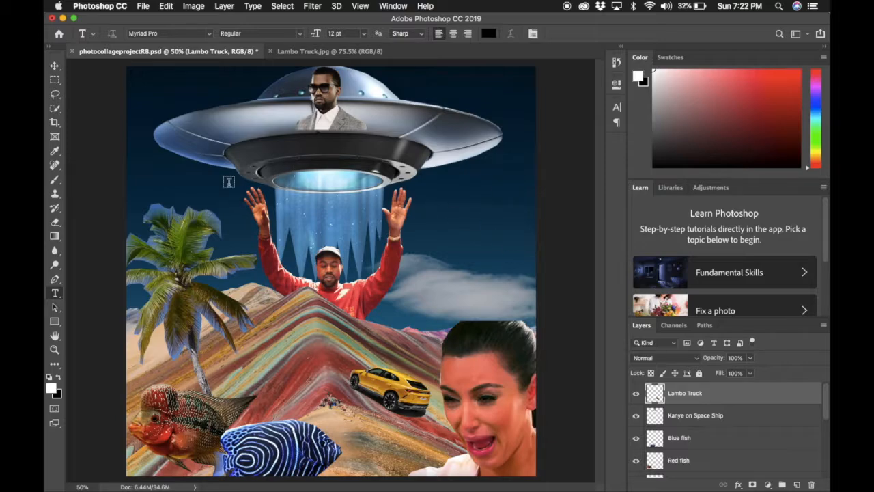
pyautogui.click(179, 171)
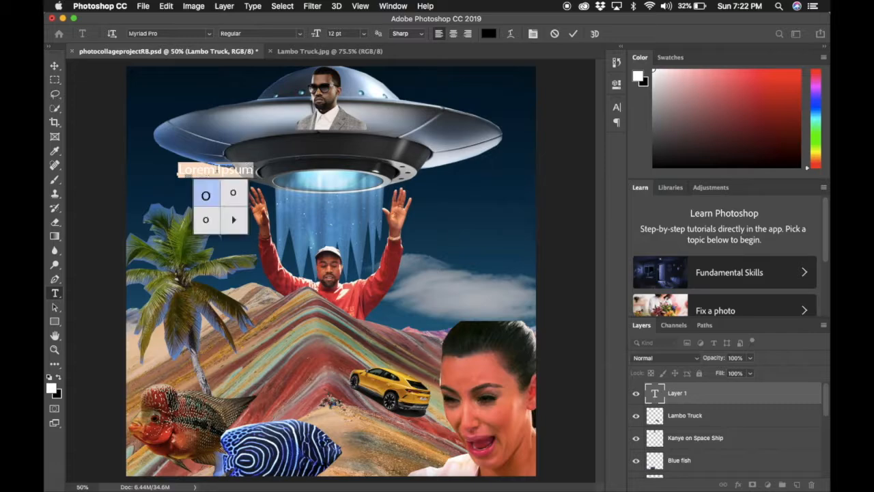
pyautogui.doubleClick(183, 172)
pyautogui.tripleClick(217, 170)
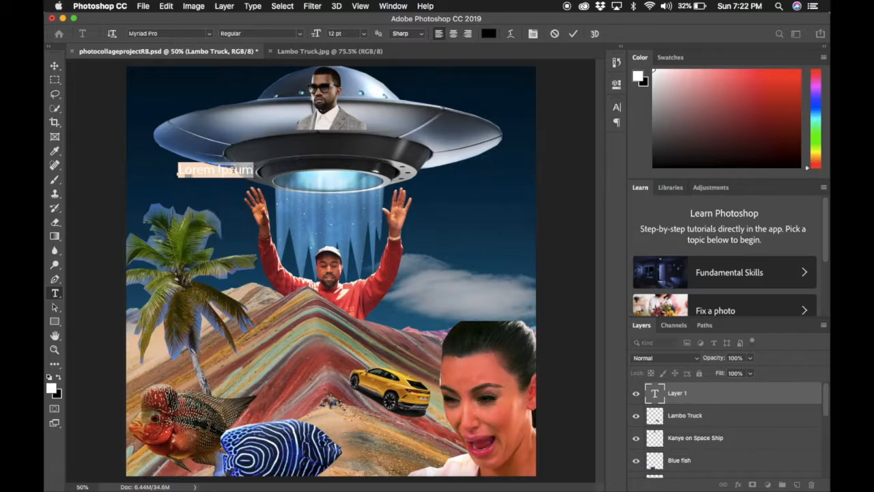
pyautogui.click(239, 170)
pyautogui.moveTo(253, 169); pyautogui.dragTo(176, 182)
pyautogui.write('Kanye')
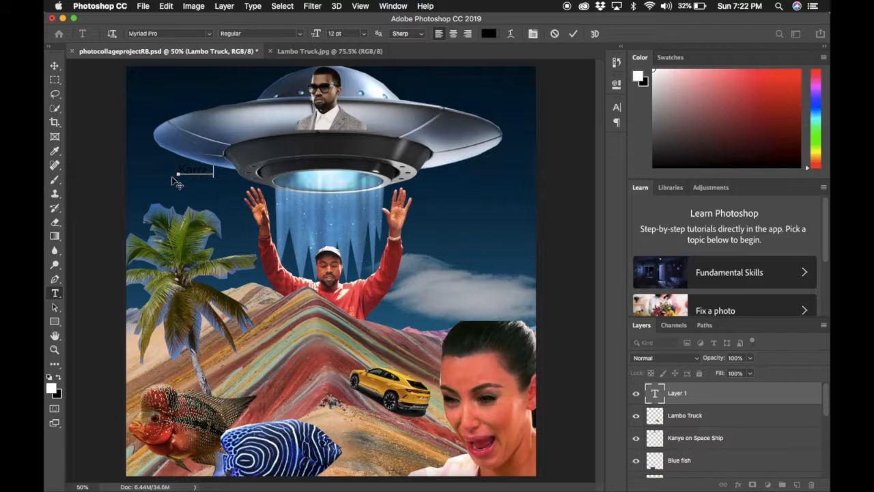
pyautogui.write(' Loves Kanye')
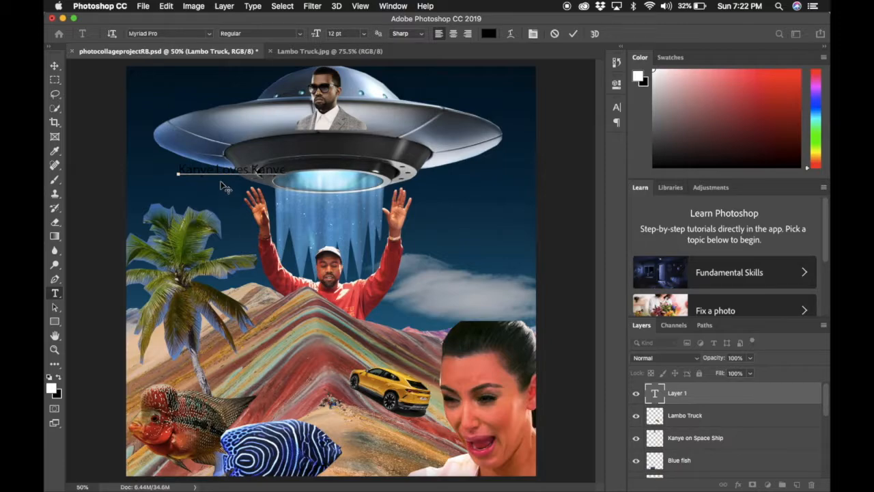
# - Set the caption to 36 pt, shrink it to fit the canvas, and move it onto the rainbow mountain
pyautogui.moveTo(220, 182); pyautogui.dragTo(419, 291)
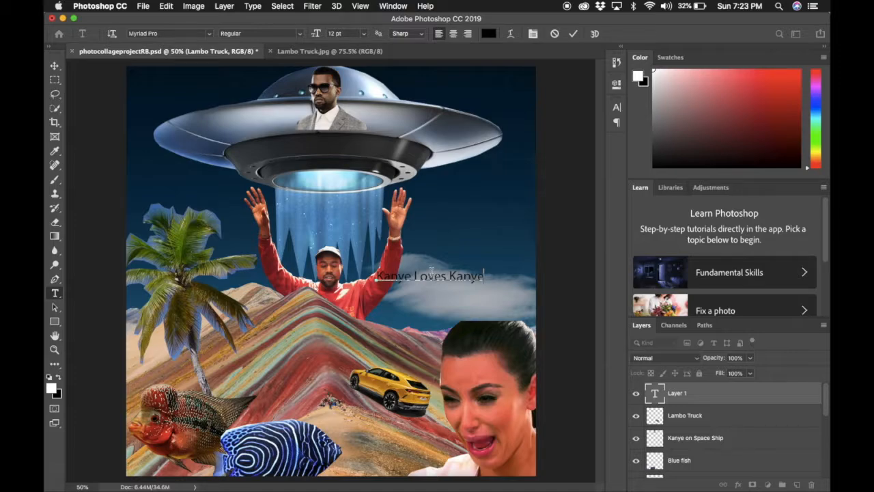
pyautogui.moveTo(484, 276); pyautogui.dragTo(376, 280)
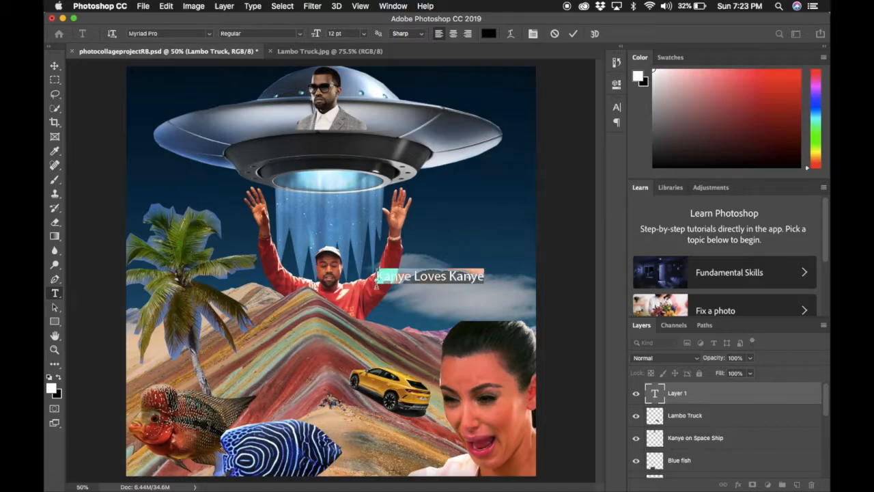
pyautogui.click(364, 35)
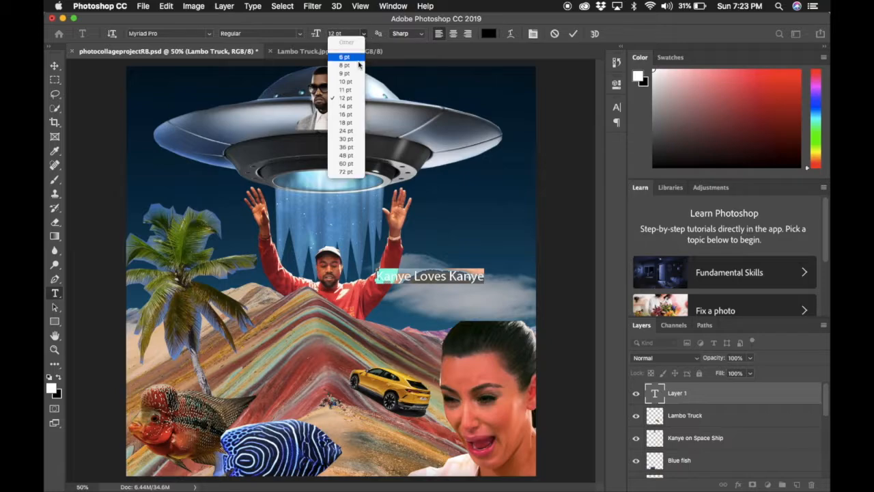
pyautogui.click(354, 148)
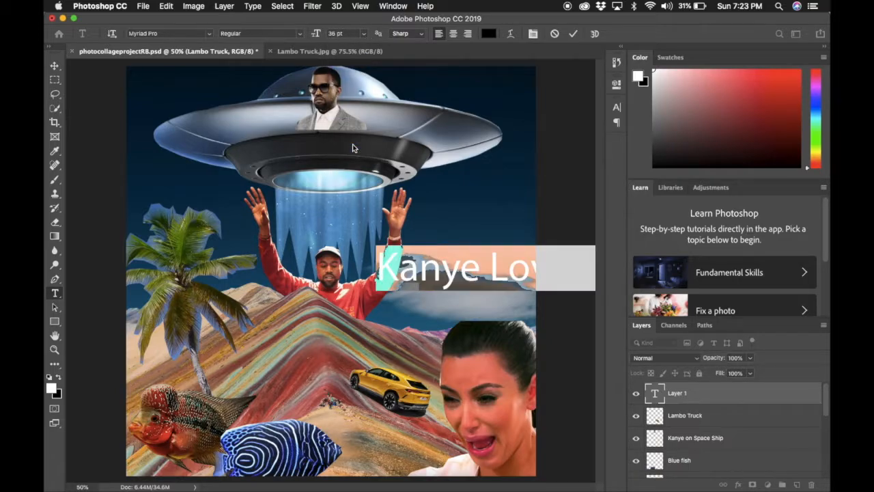
pyautogui.moveTo(517, 298); pyautogui.dragTo(384, 290)
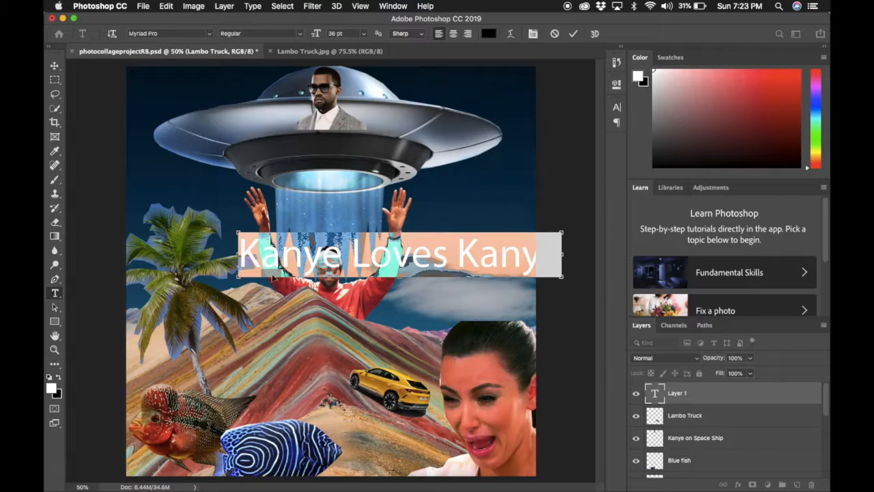
pyautogui.moveTo(563, 230); pyautogui.dragTo(509, 157)
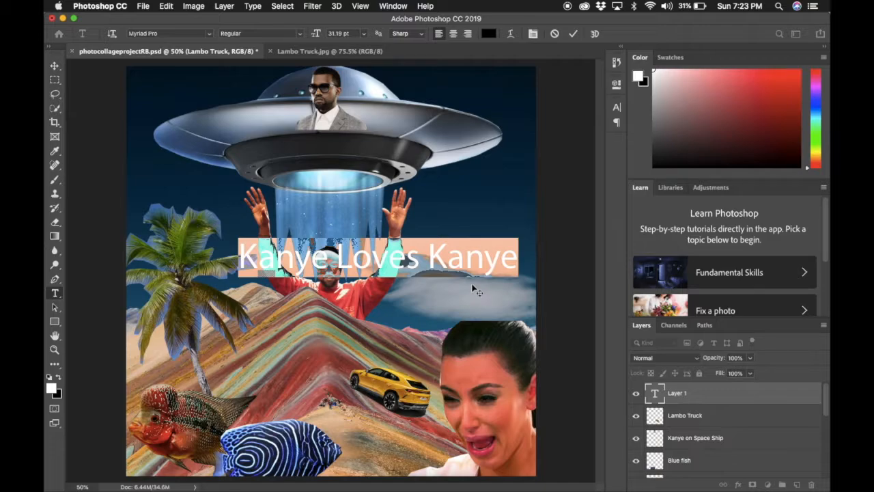
pyautogui.click(456, 270)
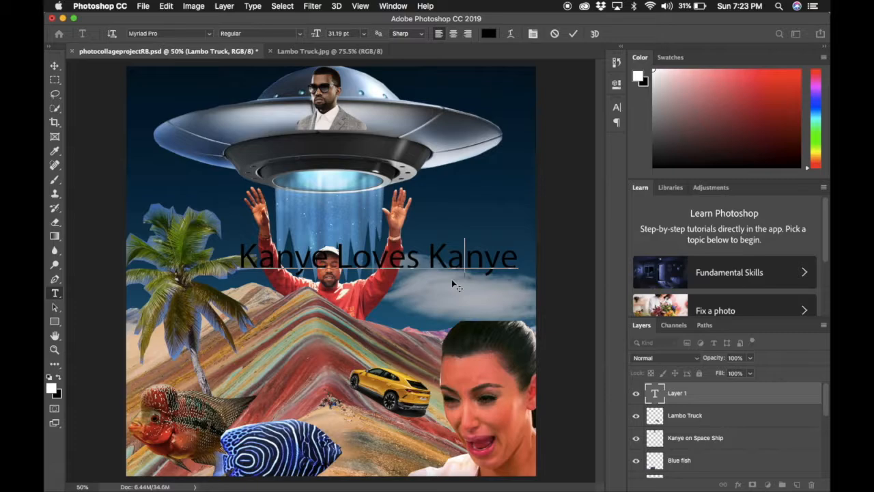
pyautogui.moveTo(456, 285); pyautogui.dragTo(353, 361)
pyautogui.click(260, 33)
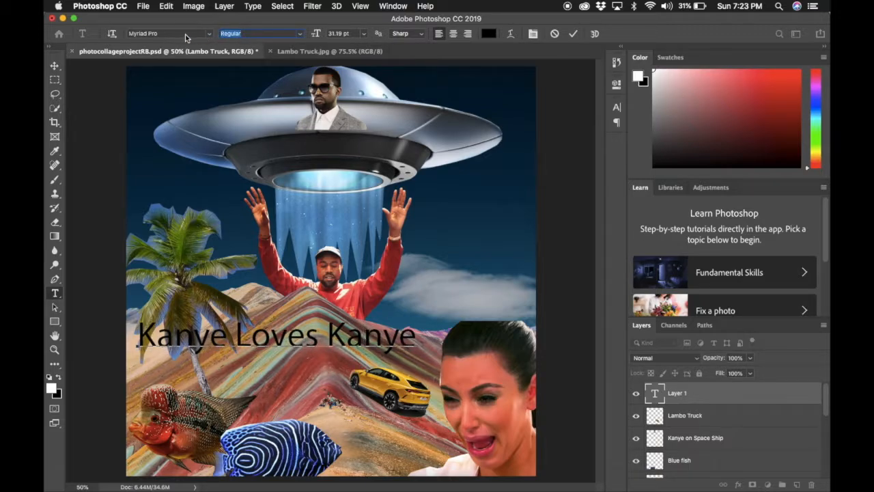
# - Browse the font family and font style lists, leaving the caption's font unchanged
pyautogui.click(208, 34)
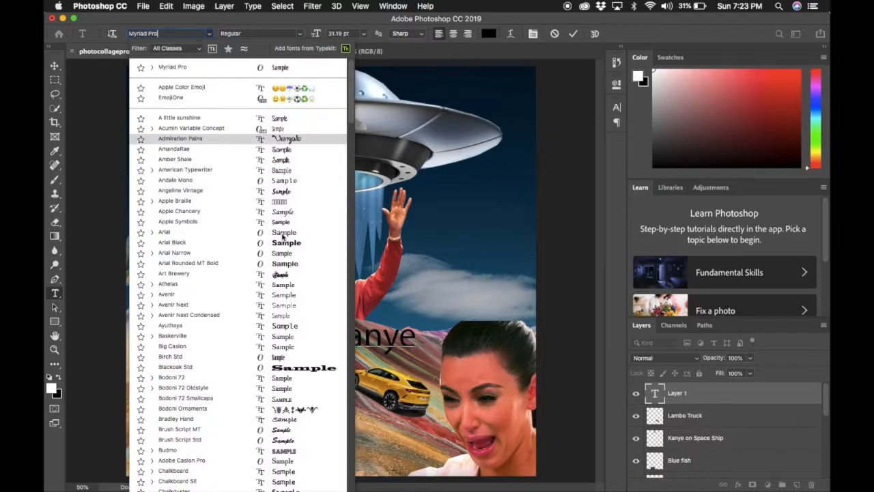
pyautogui.scroll(-5, 285, 282)
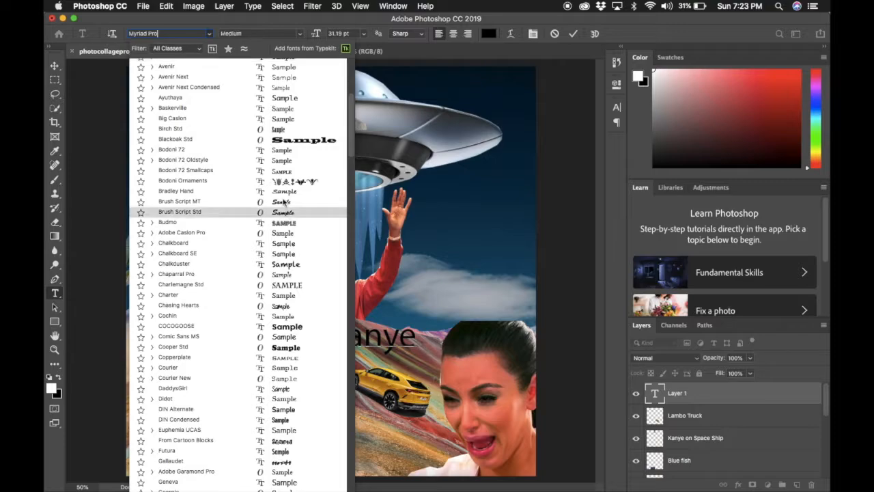
pyautogui.scroll(1, 243, 65)
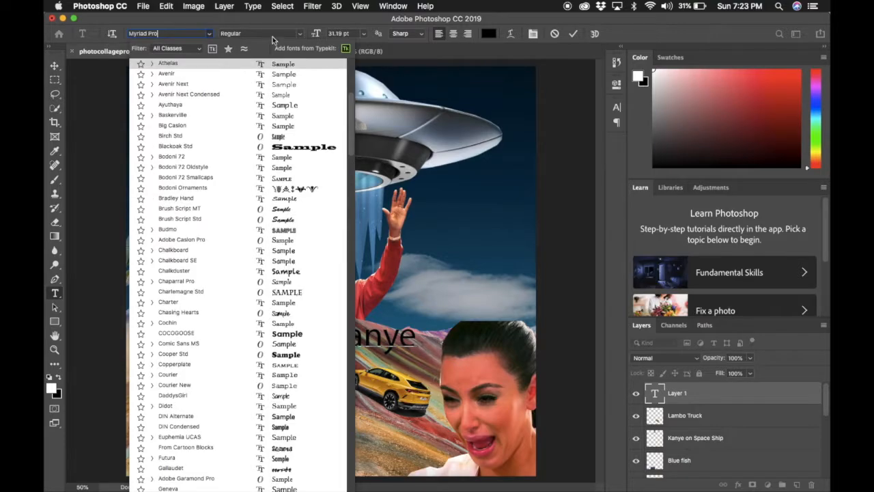
pyautogui.click(432, 170)
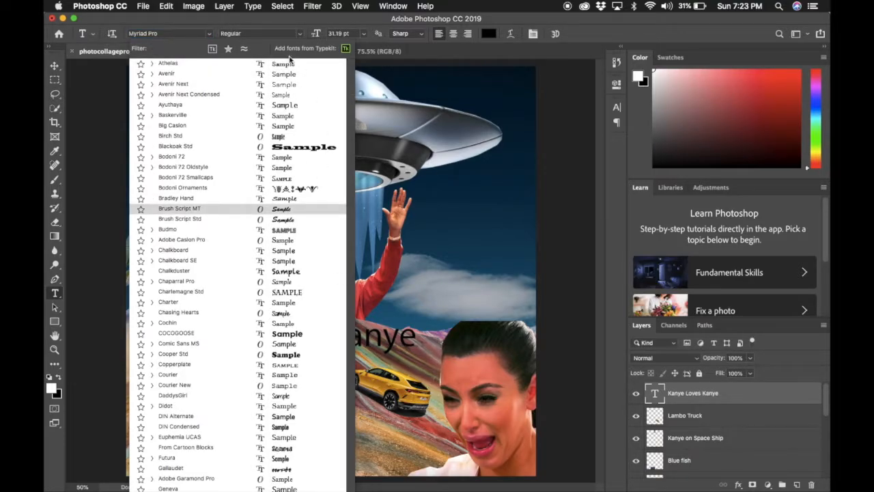
pyautogui.click(291, 33)
pyautogui.click(301, 33)
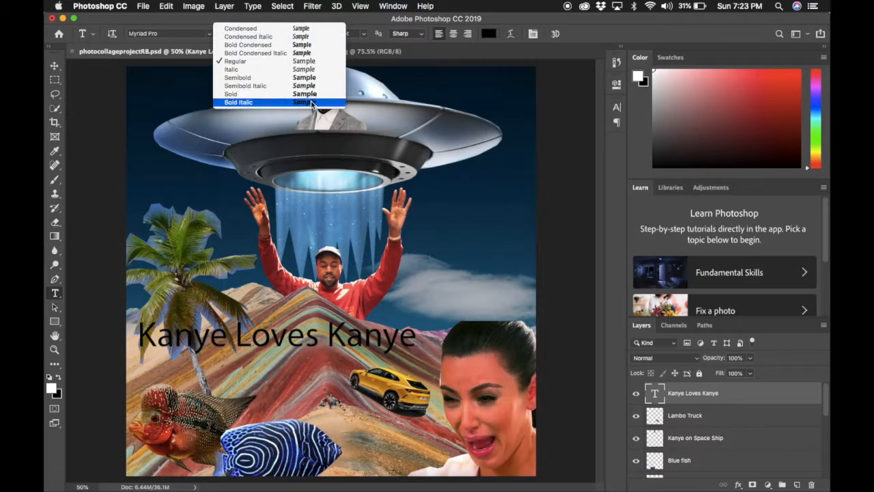
pyautogui.click(373, 13)
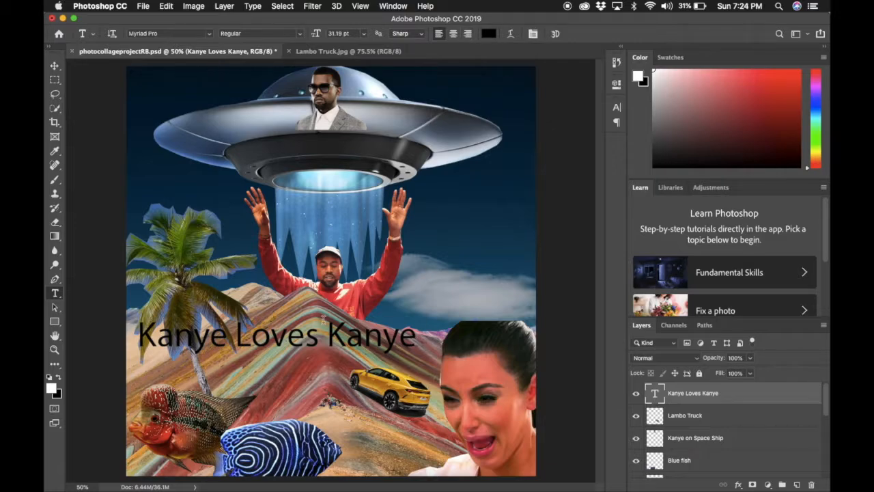
# - Switch the selected caption to Admiration Pains and drag it up over the red-shirted figure
pyautogui.moveTo(416, 341); pyautogui.dragTo(138, 349)
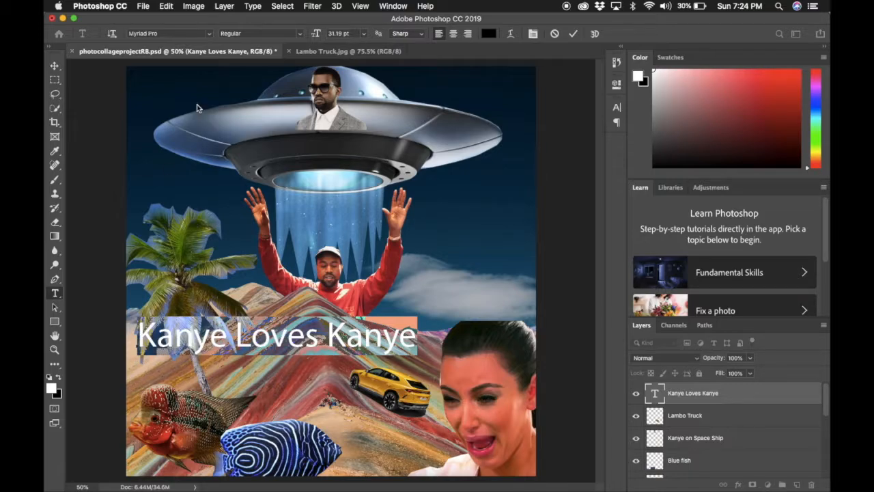
pyautogui.click(209, 34)
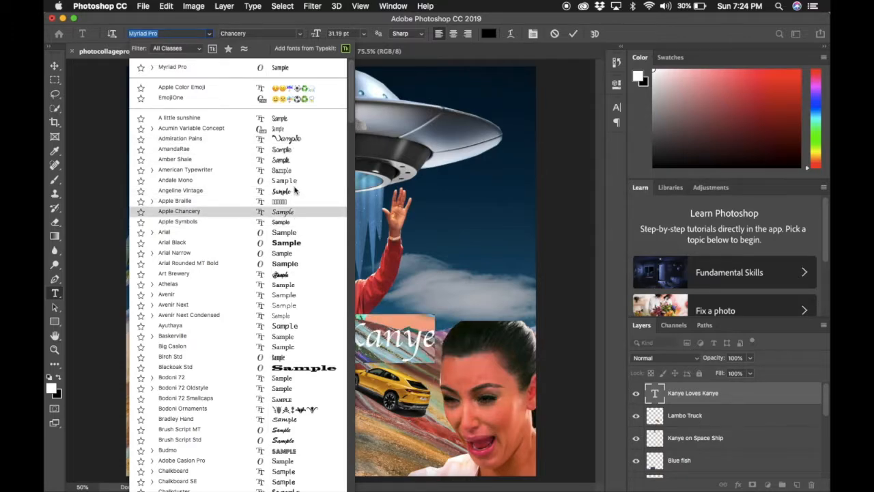
pyautogui.click(297, 138)
pyautogui.moveTo(410, 372); pyautogui.dragTo(448, 267)
pyautogui.moveTo(440, 256); pyautogui.dragTo(445, 325)
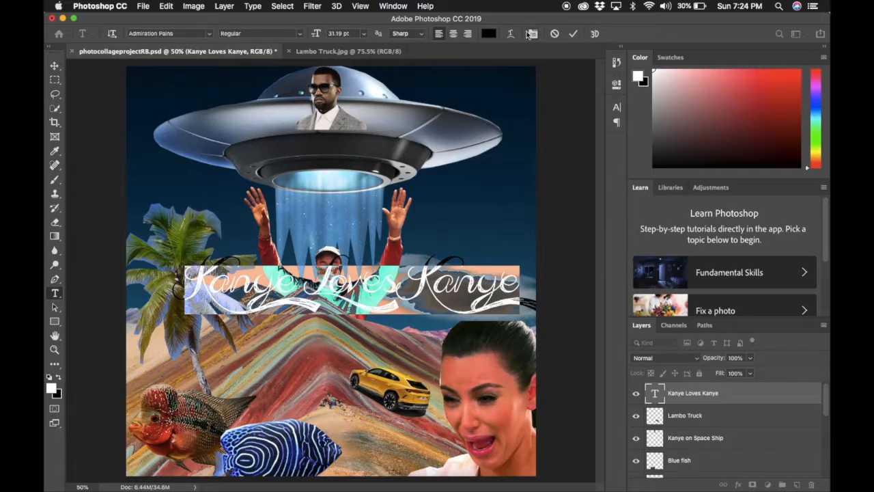
# - Change the caption's text colour to red
pyautogui.click(488, 33)
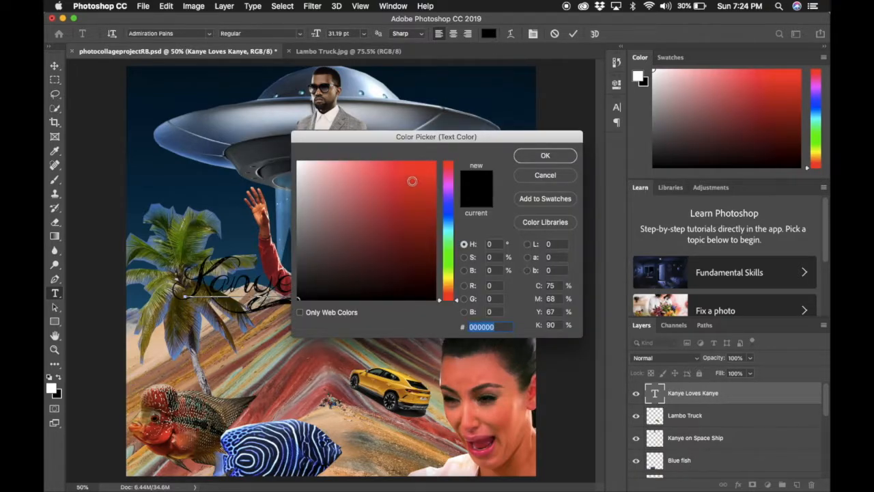
pyautogui.click(404, 165)
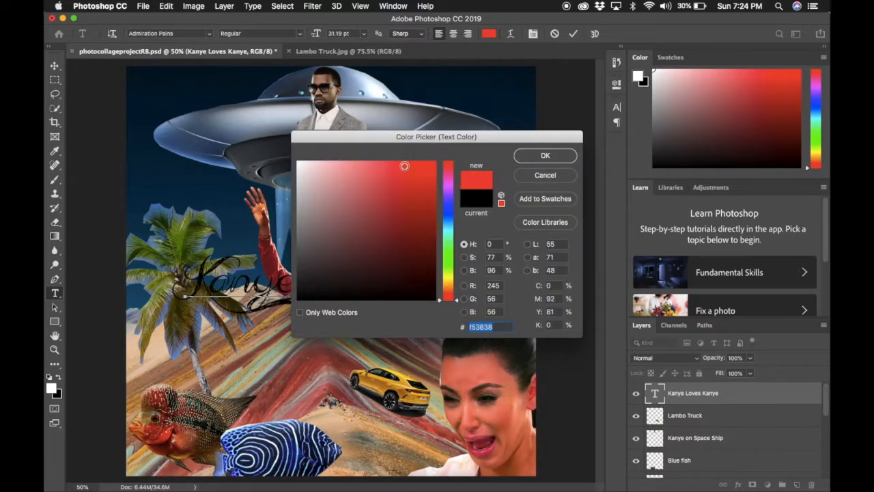
pyautogui.click(544, 155)
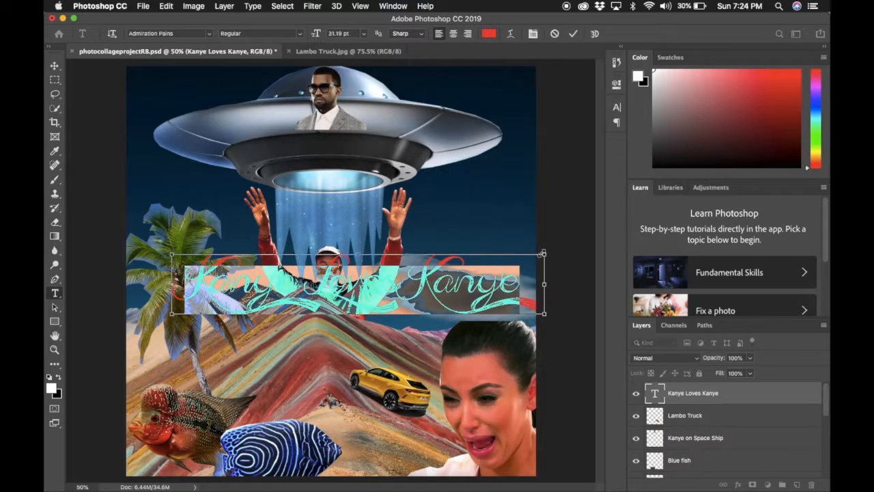
# - Scale the caption down to about 12.89 pt and place it beside the raised hand
pyautogui.moveTo(544, 254); pyautogui.dragTo(341, 301)
pyautogui.moveTo(328, 330); pyautogui.dragTo(517, 332)
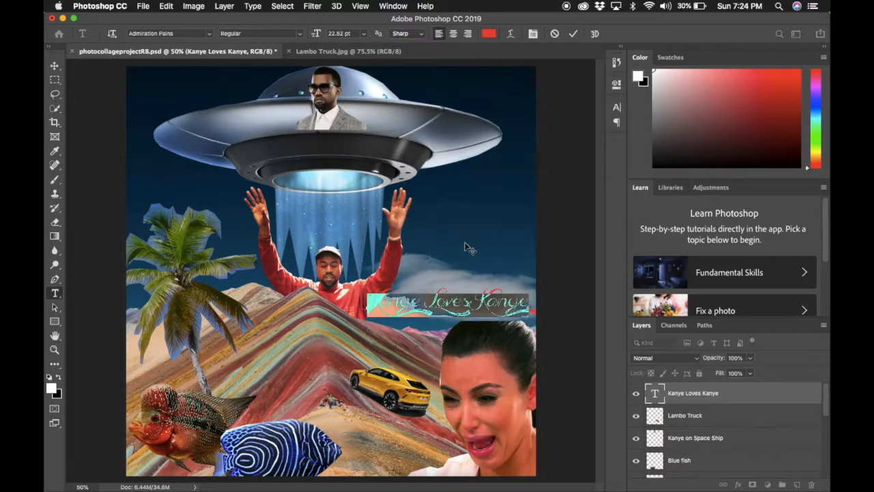
pyautogui.click(453, 306)
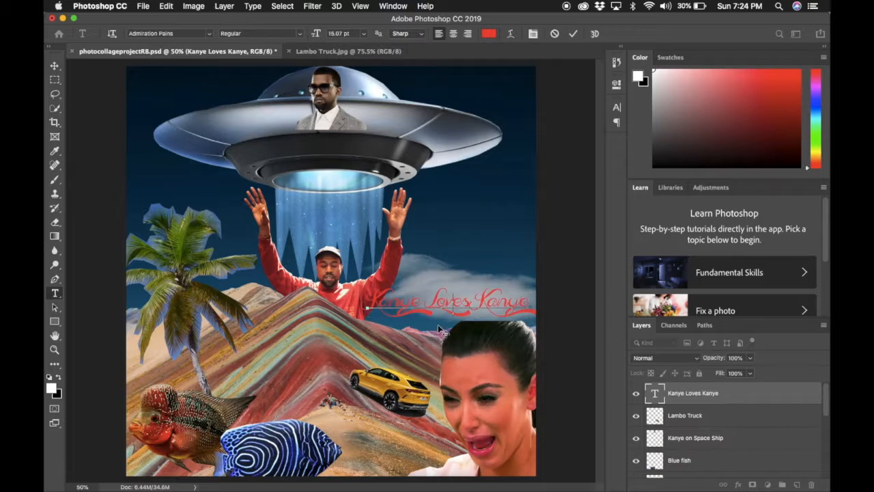
pyautogui.moveTo(361, 290); pyautogui.dragTo(377, 293)
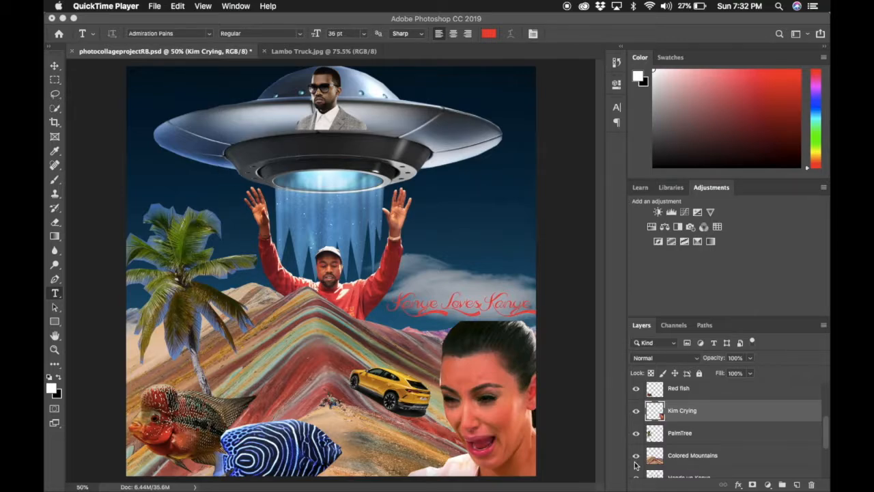
# - Select the Kim Crying layer and show the Image > Adjustments submenu
pyautogui.scroll(3, 698, 427)
pyautogui.scroll(-3, 697, 427)
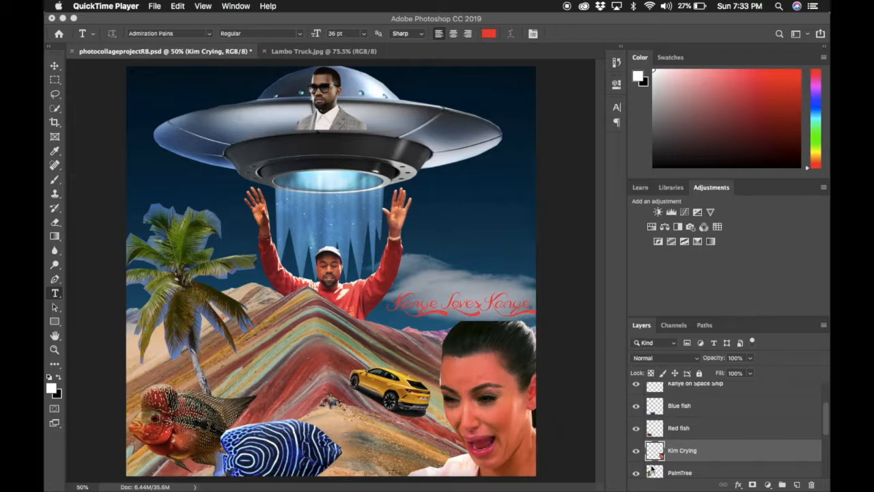
pyautogui.click(720, 452)
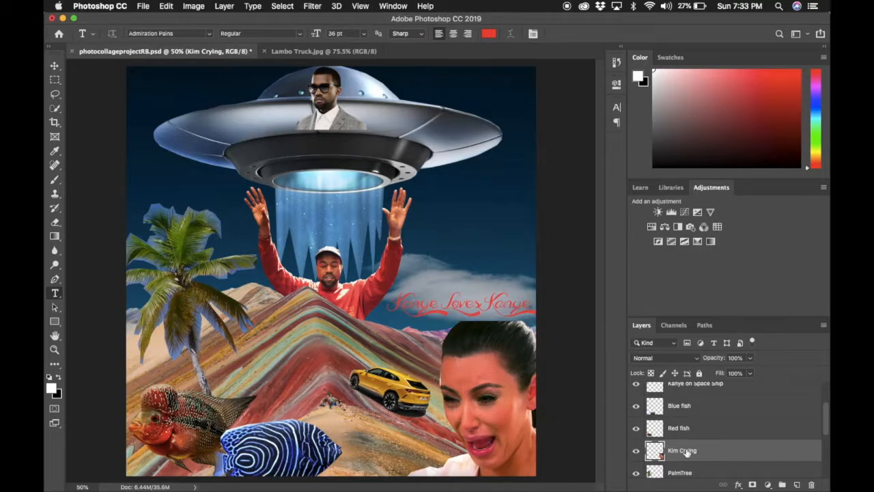
pyautogui.click(695, 429)
pyautogui.click(696, 452)
pyautogui.click(195, 7)
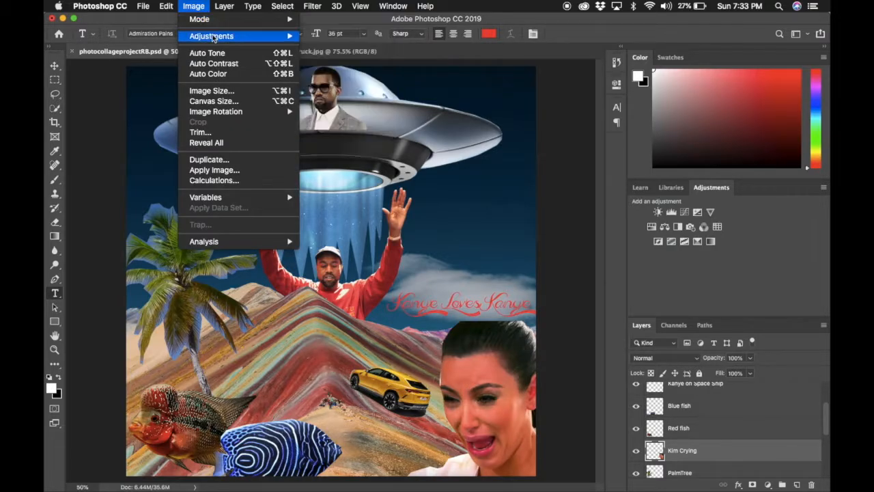
pyautogui.moveTo(213, 39)
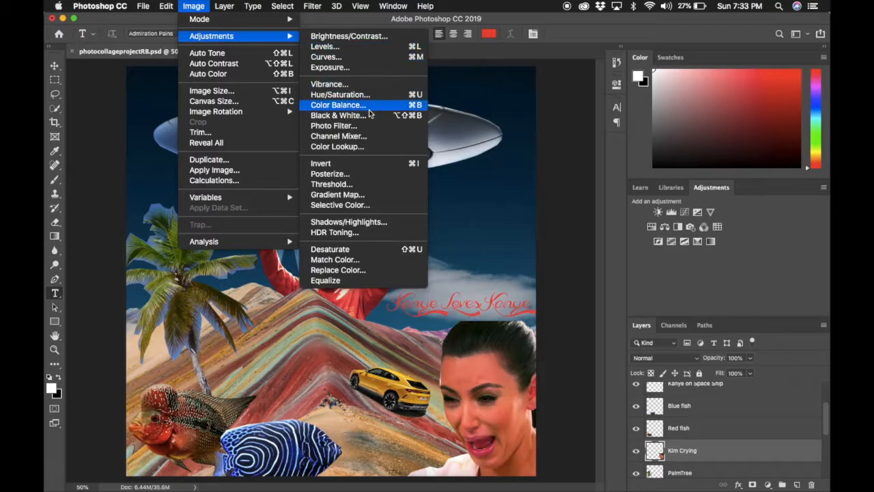
# - Apply Brightness/Contrast to the crying woman's layer, settling on brightness 56 and contrast 84
pyautogui.click(362, 39)
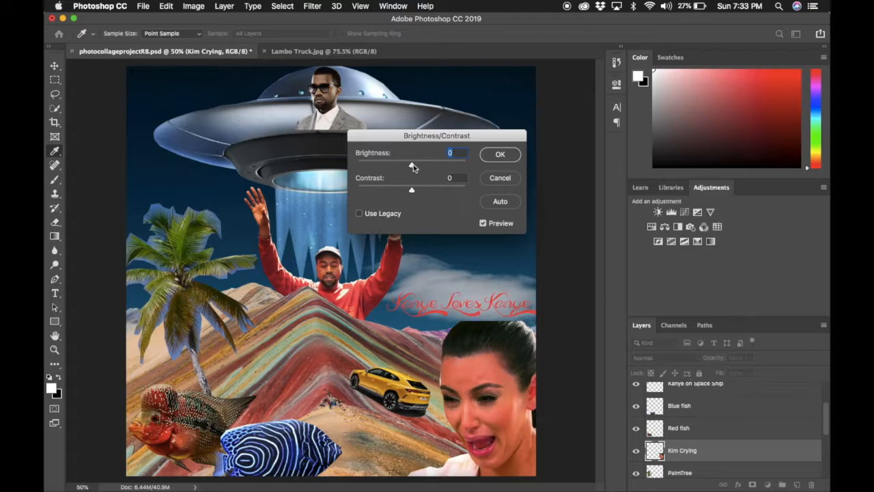
pyautogui.moveTo(414, 167); pyautogui.dragTo(448, 170)
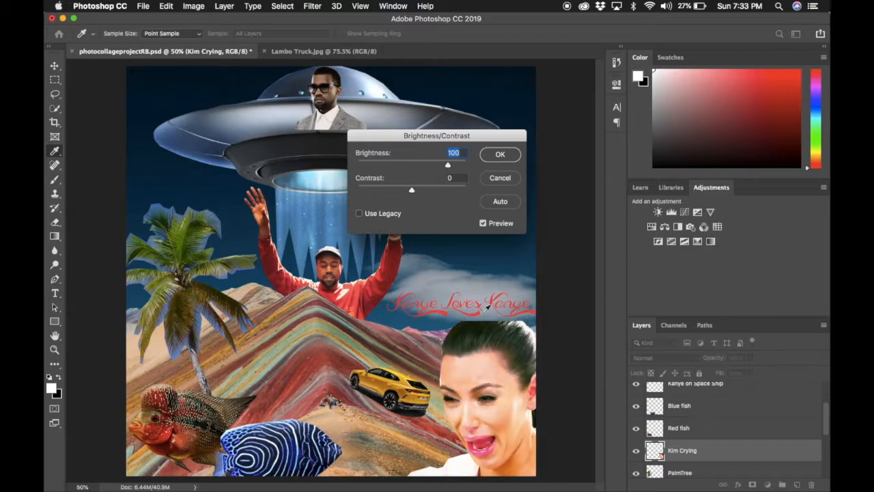
pyautogui.moveTo(447, 167); pyautogui.dragTo(467, 168)
pyautogui.moveTo(414, 191); pyautogui.dragTo(343, 196)
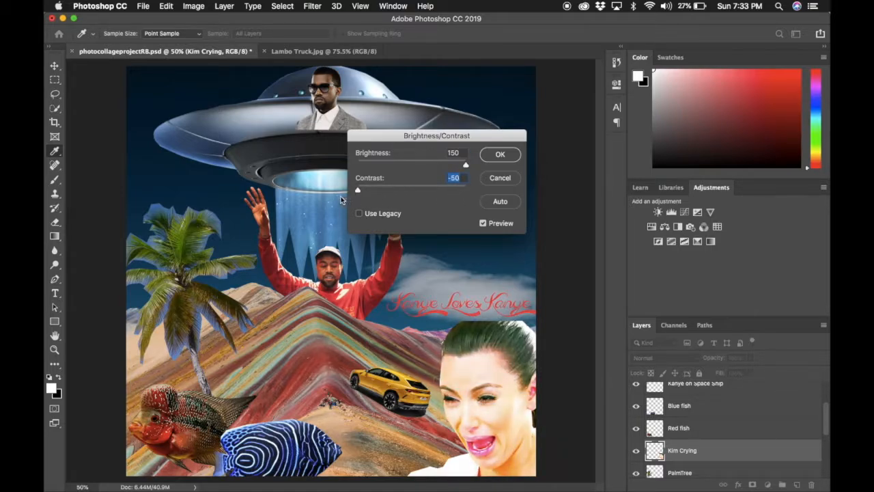
pyautogui.moveTo(467, 167); pyautogui.dragTo(410, 165)
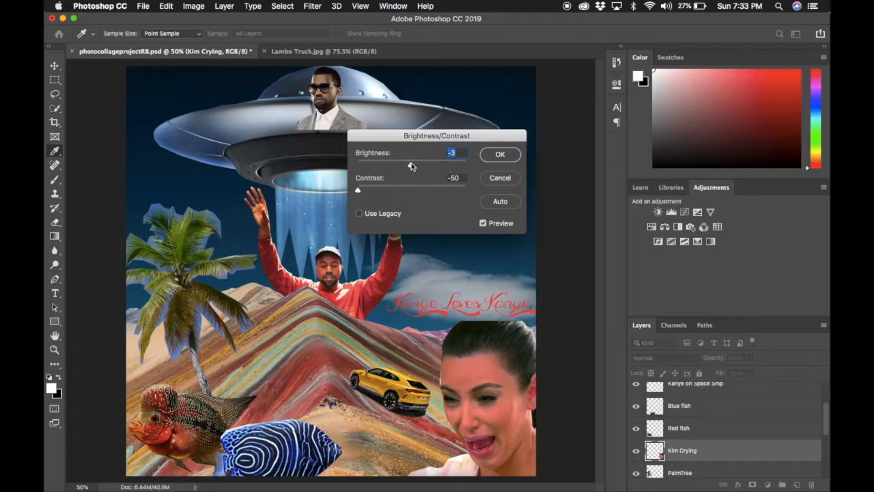
pyautogui.moveTo(357, 189); pyautogui.dragTo(502, 190)
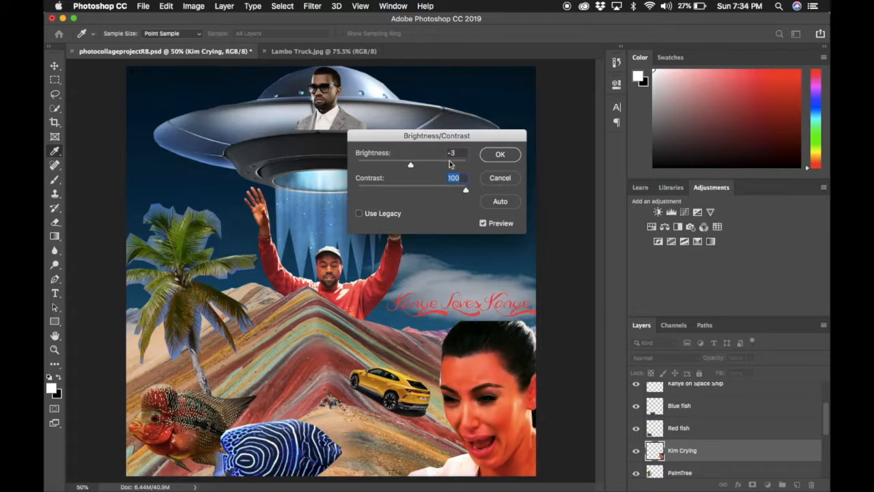
pyautogui.moveTo(411, 164); pyautogui.dragTo(431, 167)
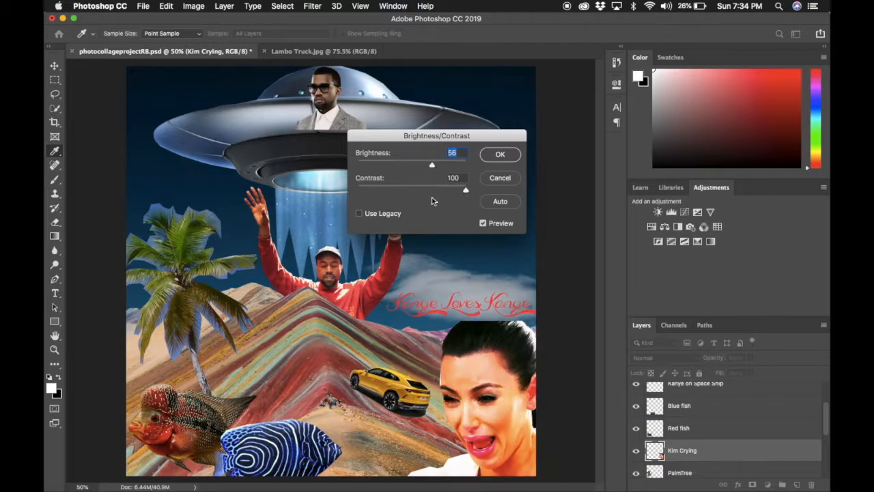
pyautogui.press('Tab')
pyautogui.click(494, 155)
pyautogui.press('t')
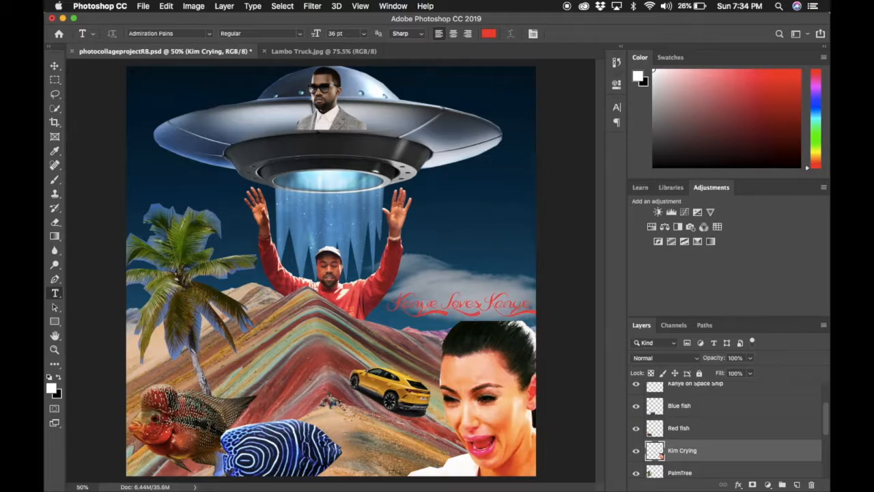
# - Overwrite photocollageprojectRB.psd on the Desktop with maximum compatibility, then close the document
pyautogui.click(144, 6)
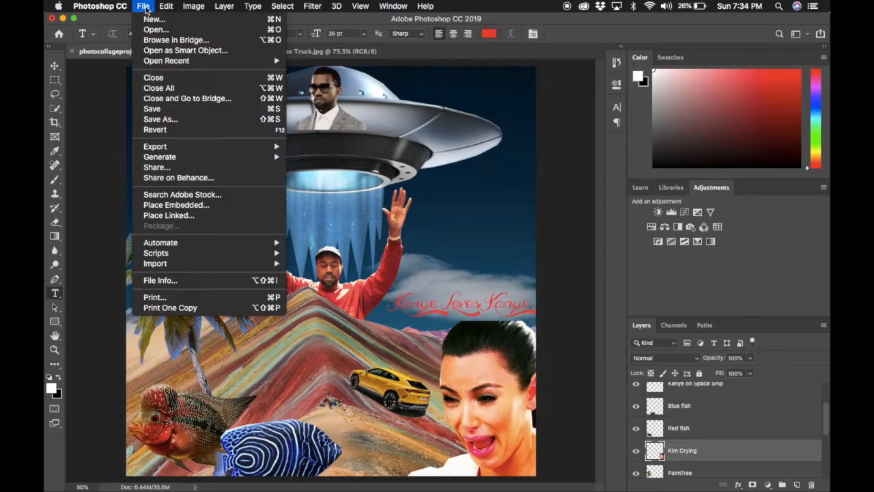
pyautogui.click(189, 122)
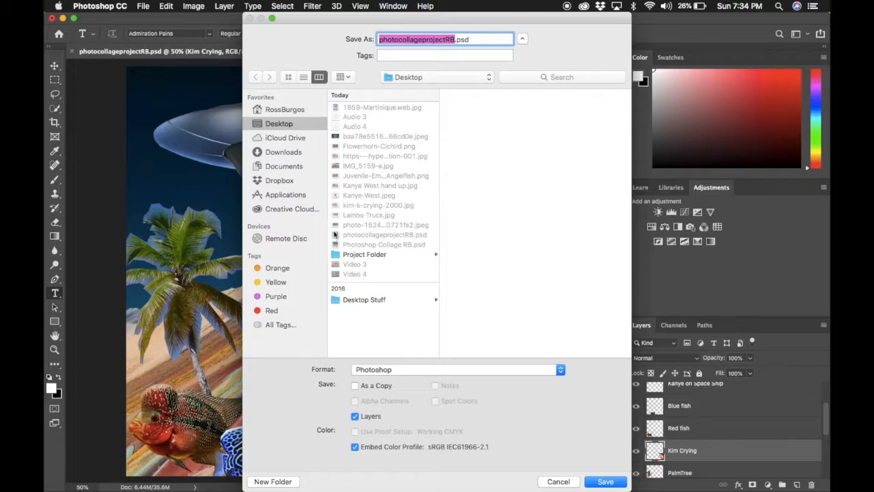
pyautogui.click(410, 77)
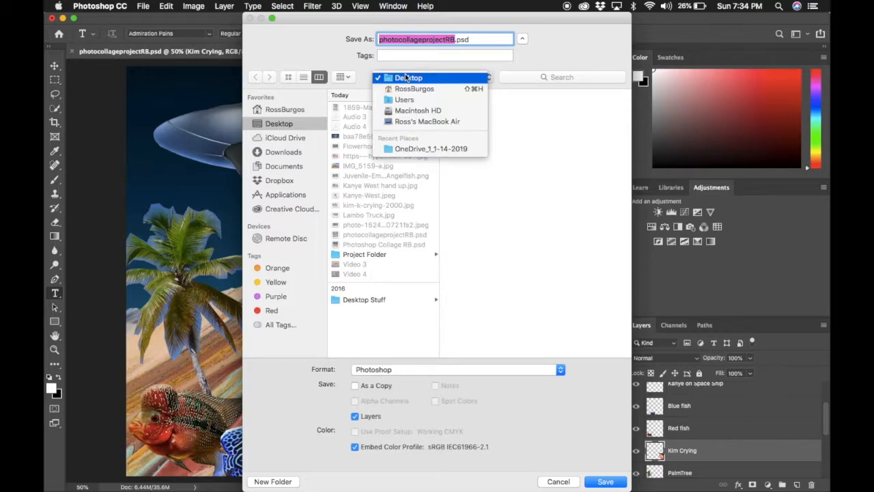
pyautogui.click(409, 77)
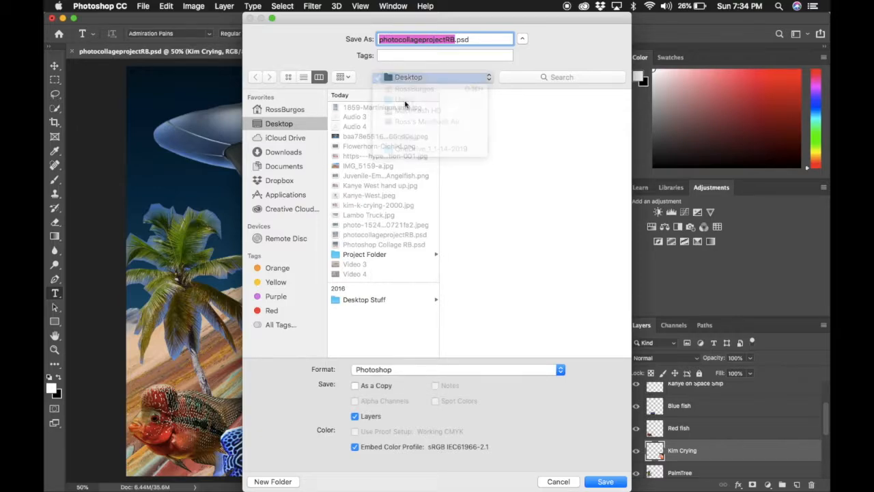
pyautogui.click(396, 369)
pyautogui.click(395, 369)
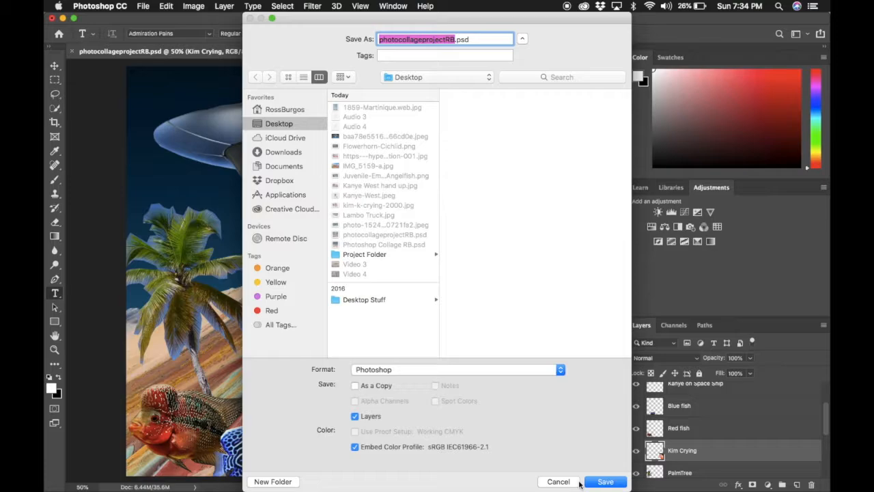
pyautogui.click(616, 485)
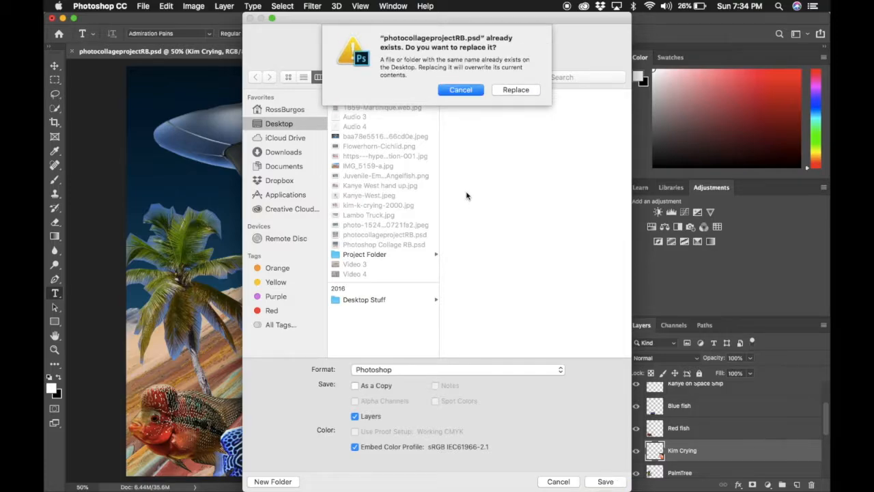
pyautogui.click(528, 91)
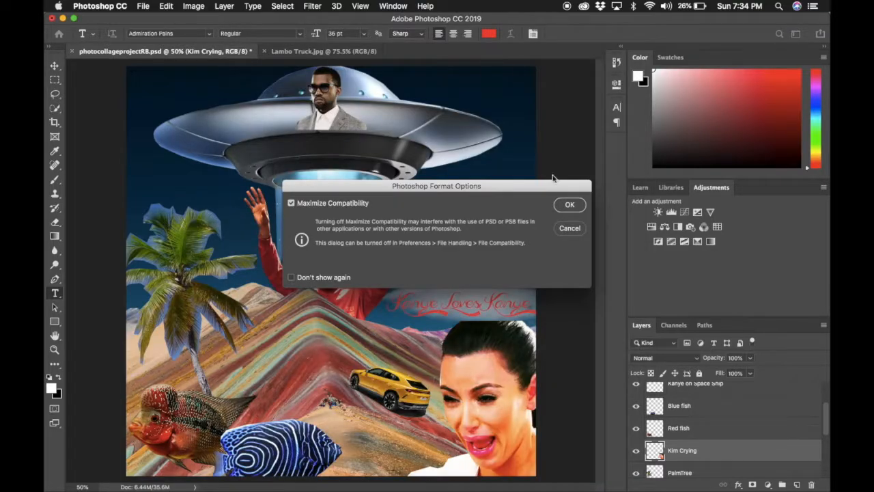
pyautogui.click(570, 206)
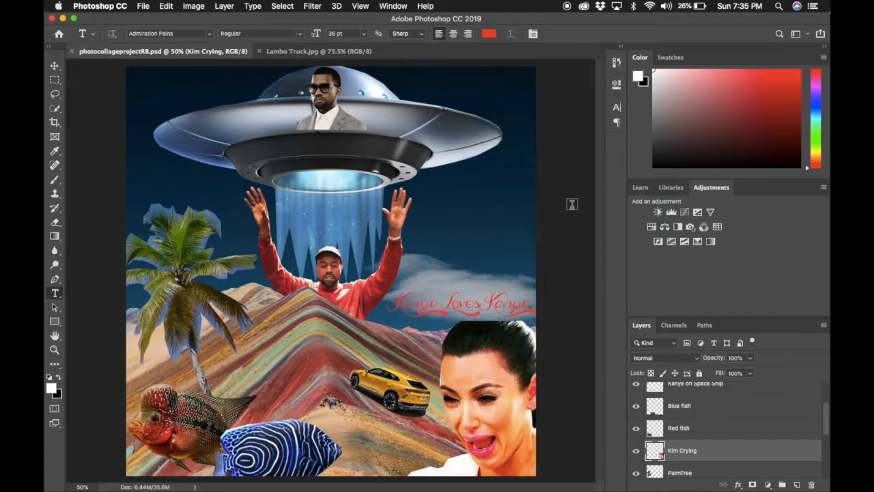
pyautogui.click(51, 18)
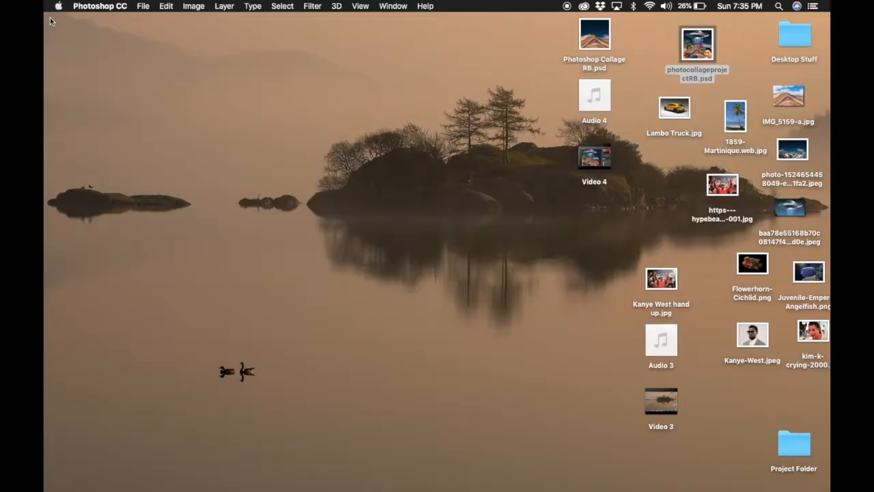